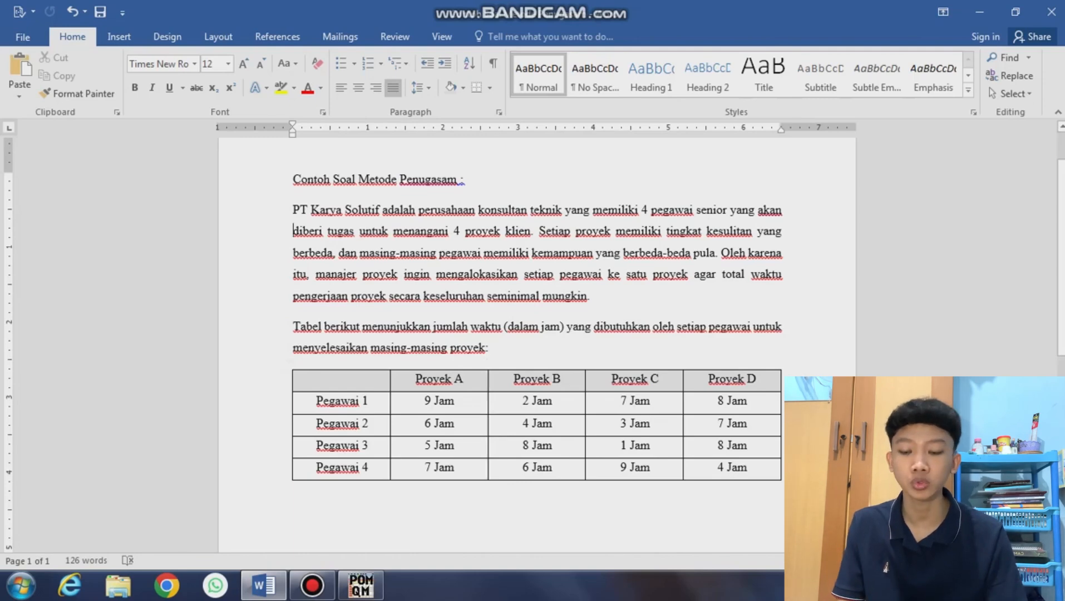
- Read through the assignment problem and its table of hours per employee and project in the Word document
scroll(534, 334, "down", 2)
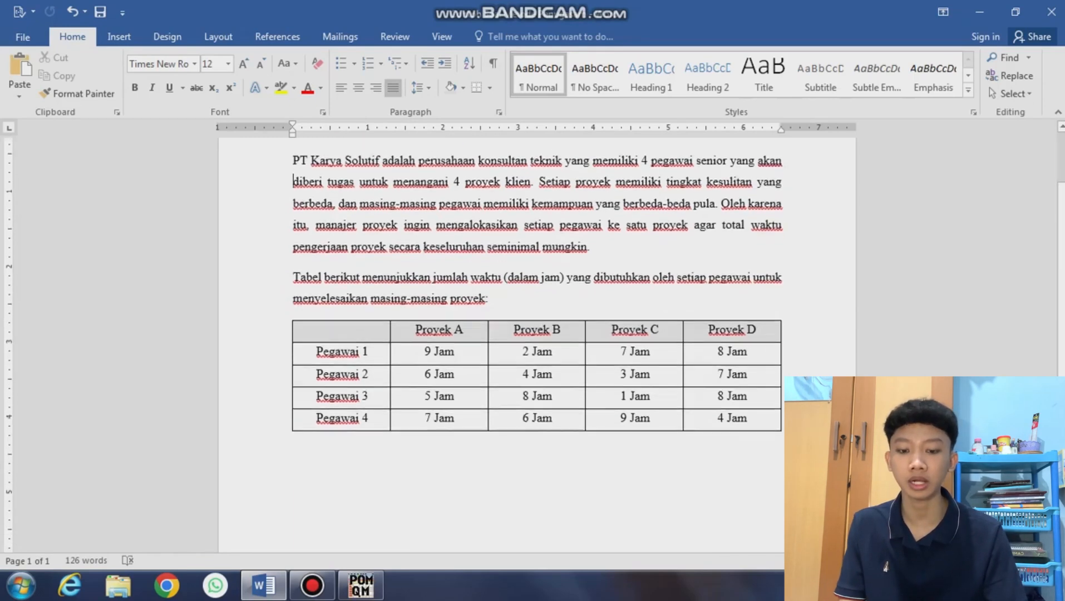
scroll(534, 334, "up", 1)
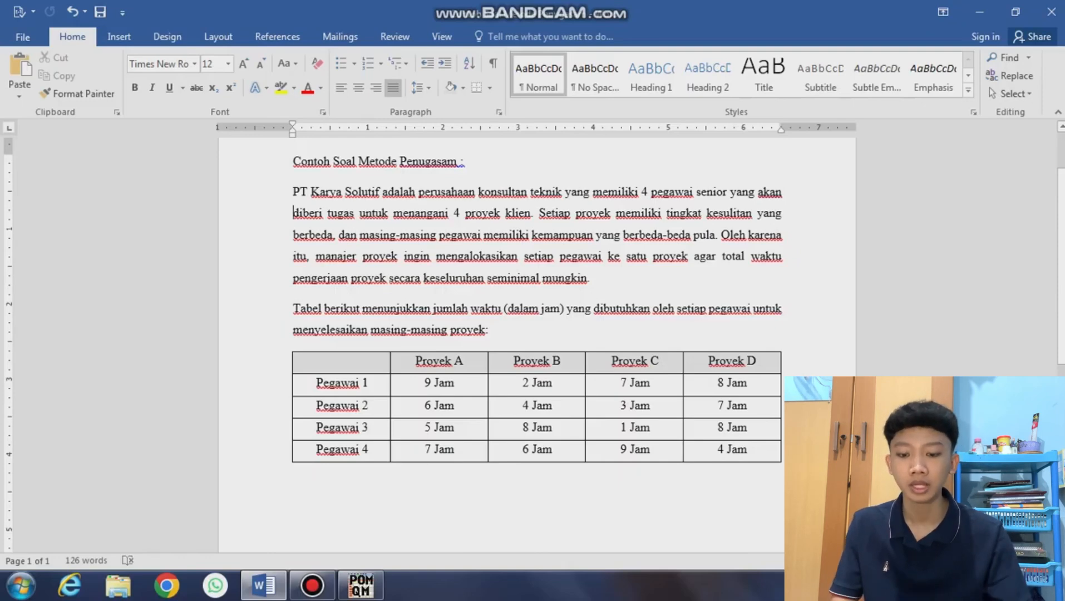
scroll(537, 334, "down", 5)
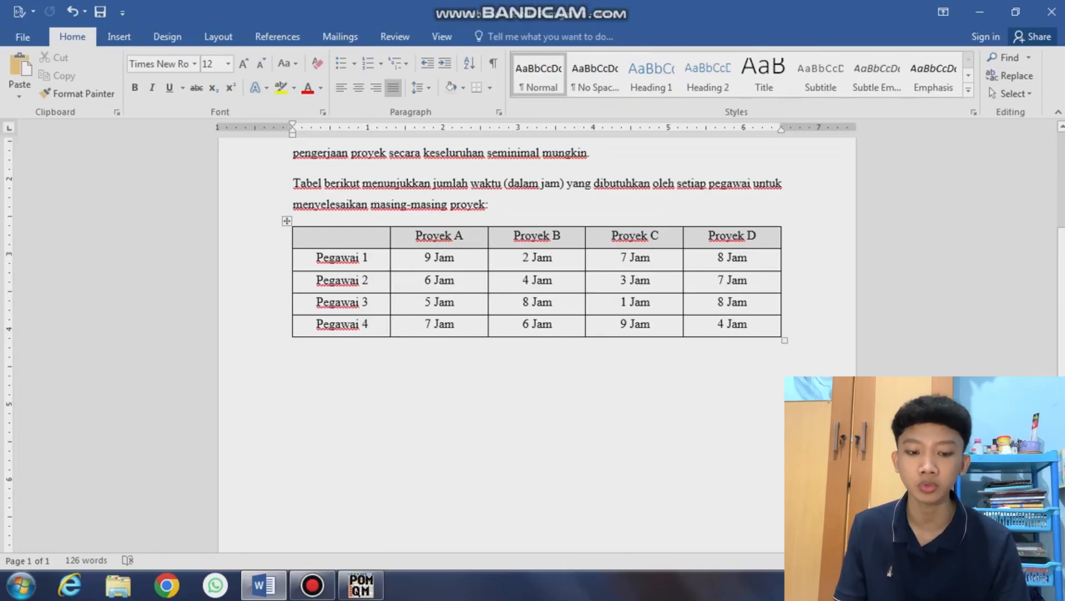
scroll(537, 334, "up", 5)
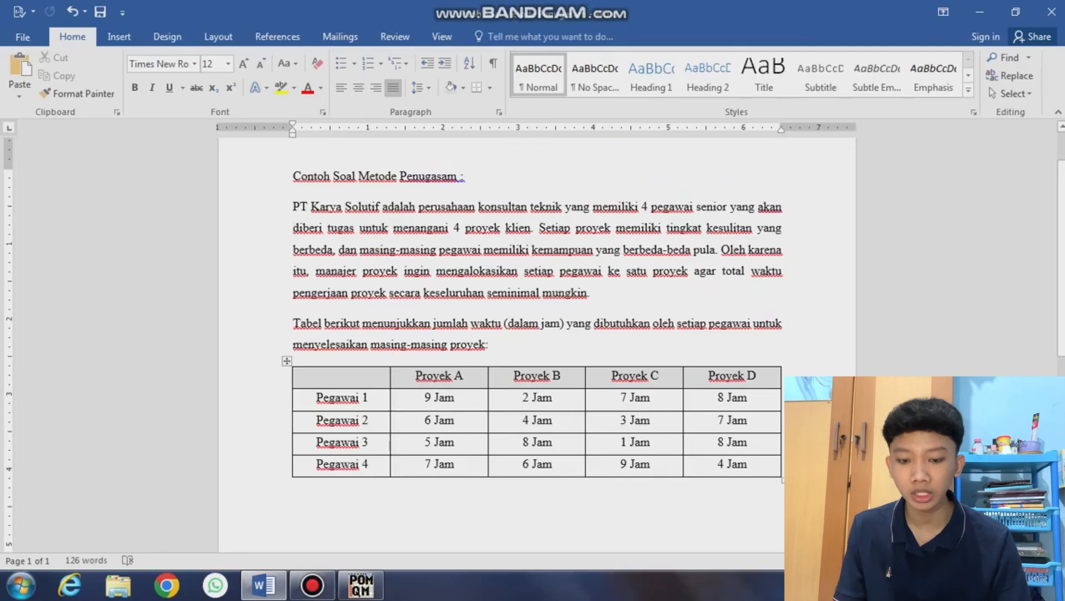
scroll(537, 346, "down", 1)
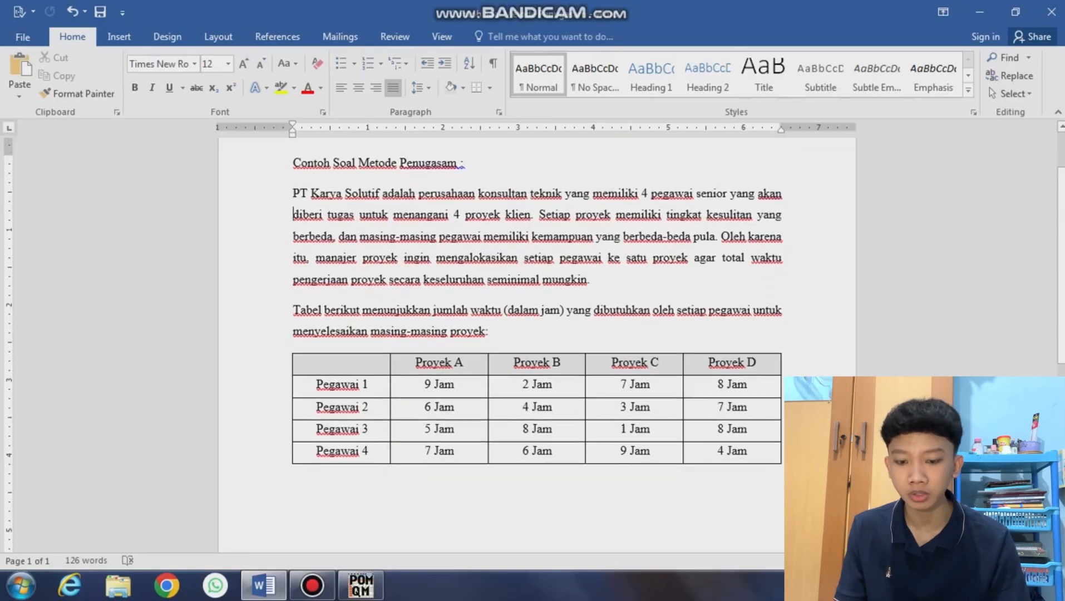
scroll(537, 346, "up", 1)
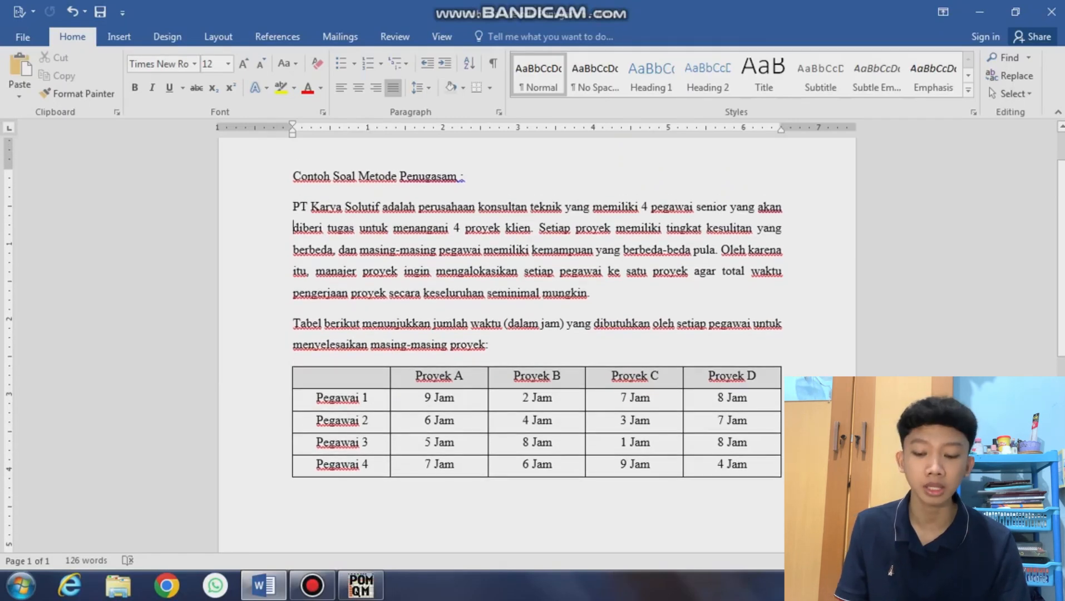
- Switch to QM for Windows and start a new data set in the Assignment module
mouse_move(361, 585)
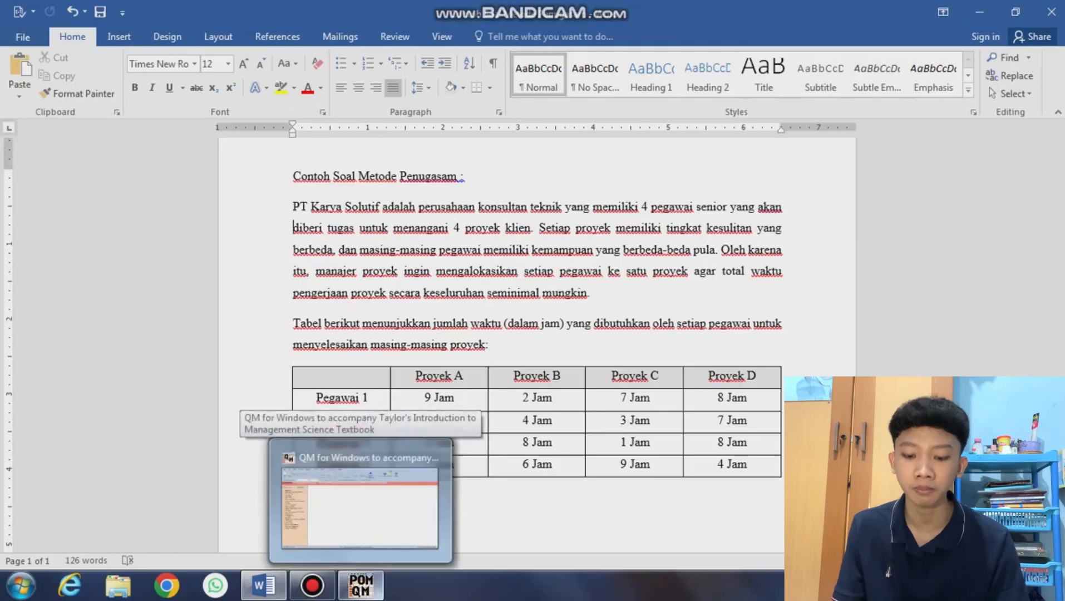
left_click(359, 501)
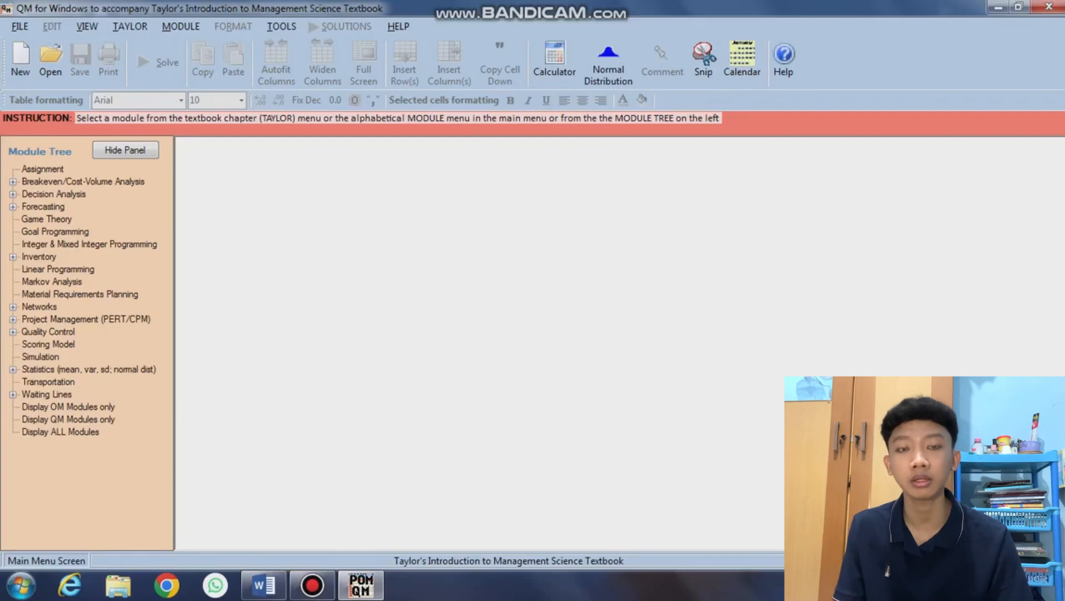
left_click(43, 169)
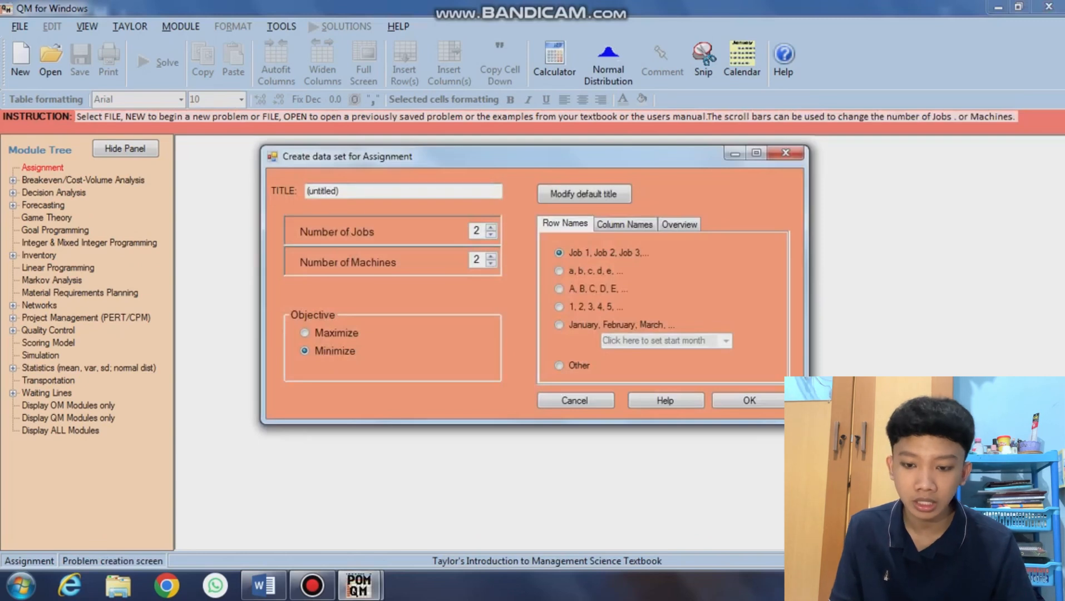
- Replace the data set's default title with "PT Karya Solutif Metode Penugasan"
left_click(340, 191)
key("BackSpace")
key("BackSpace")
key("BackSpace")
key("BackSpace")
key("BackSpace")
key("BackSpace")
key("BackSpace")
key("BackSpace")
key("BackSpace")
key("BackSpace")
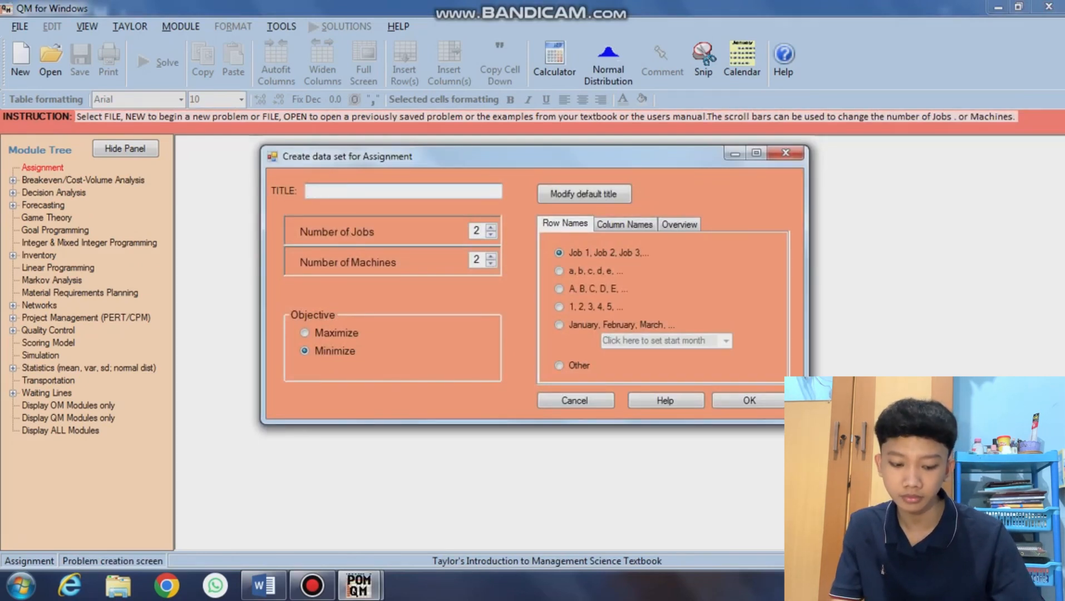
type("PT ")
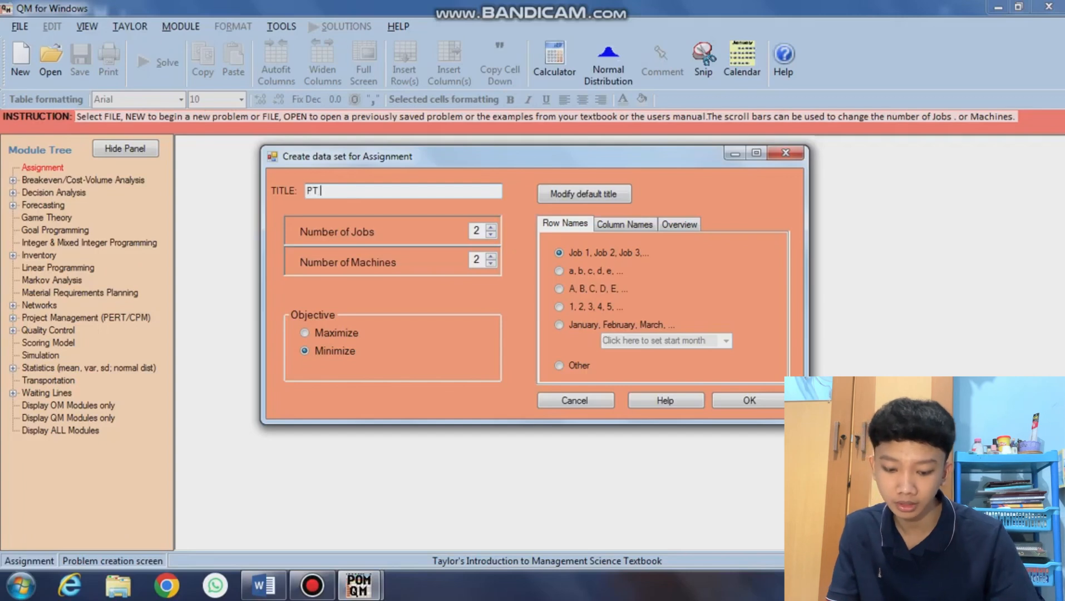
type("Karya ")
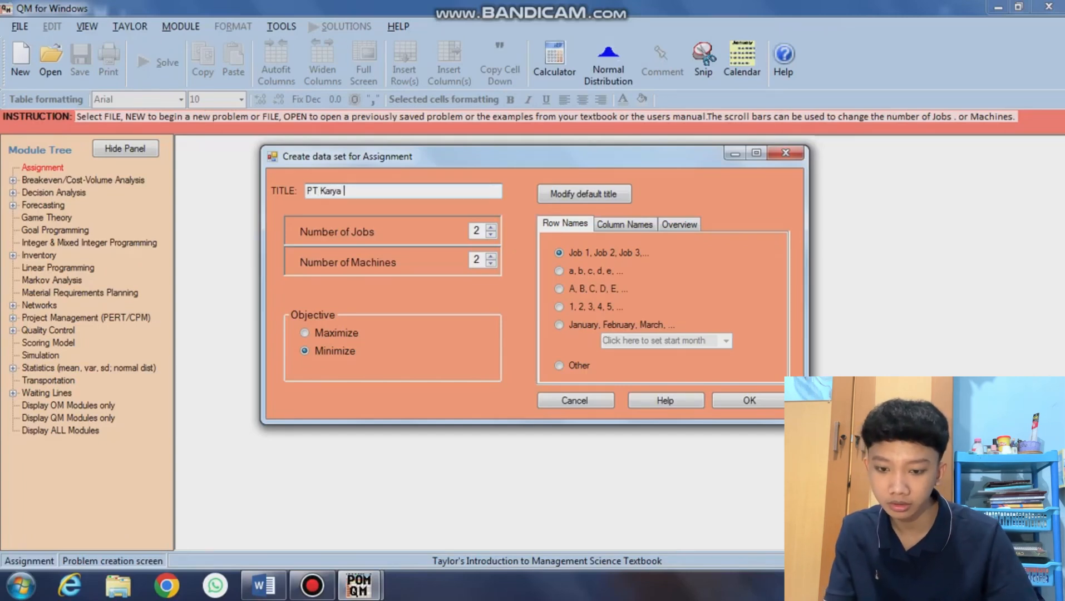
type("A")
key("BackSpace")
type("S")
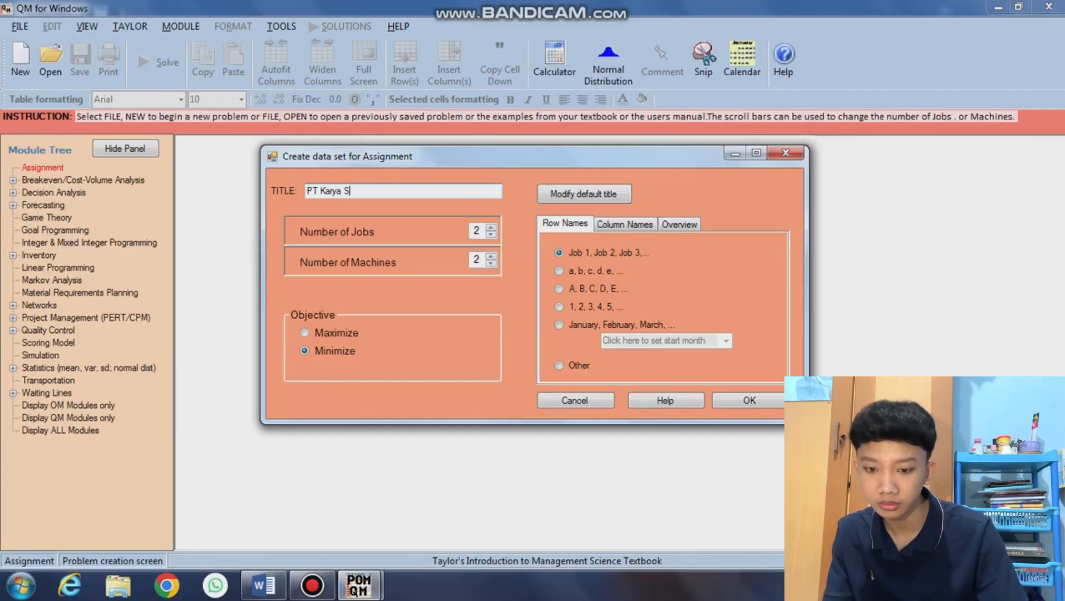
type("oluti")
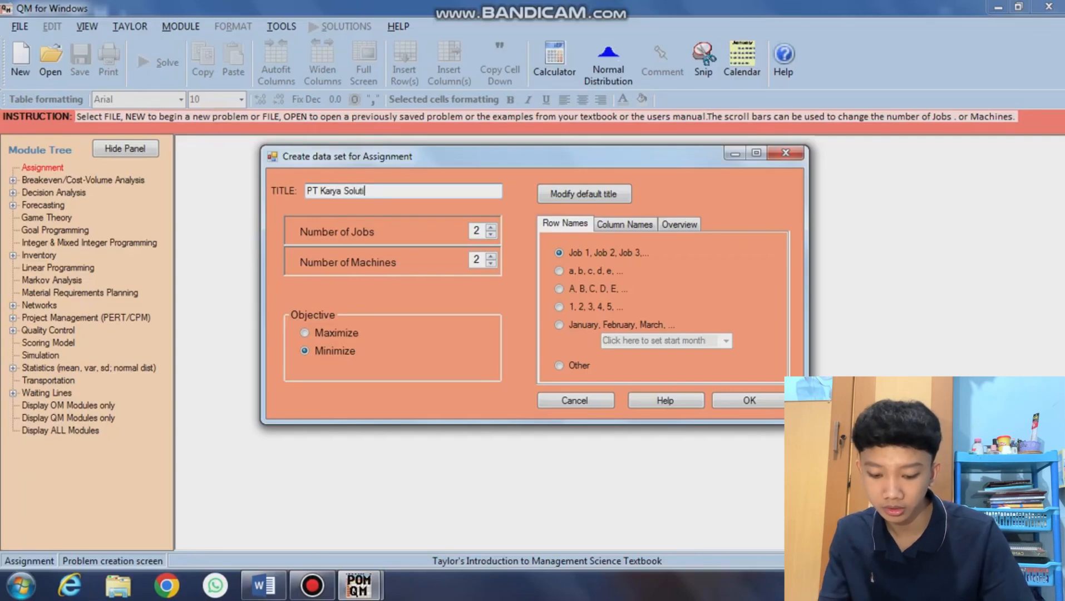
type("f Metode ")
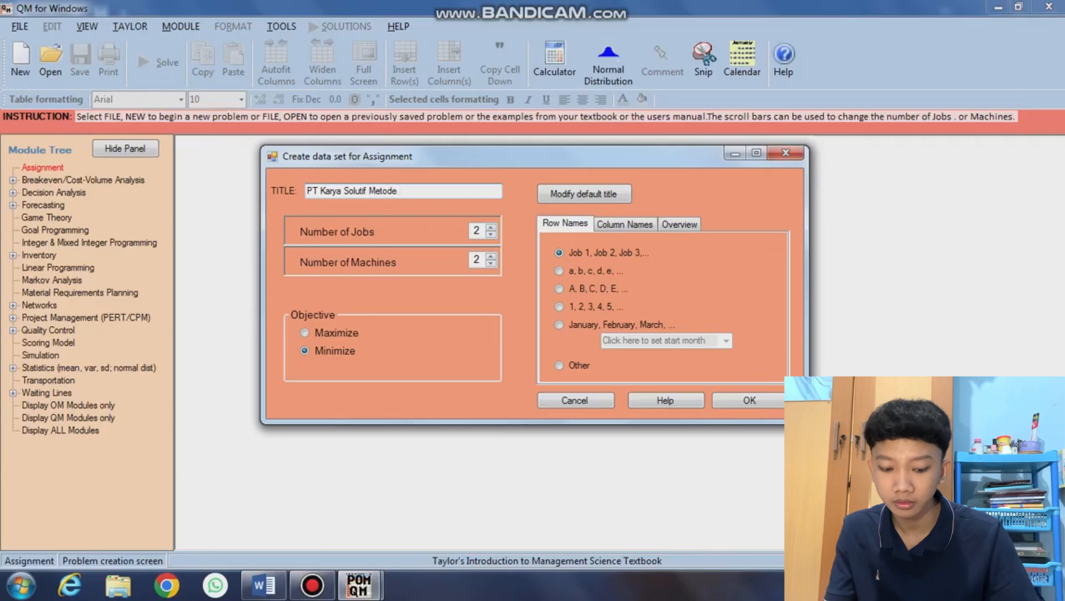
type("Penugasan")
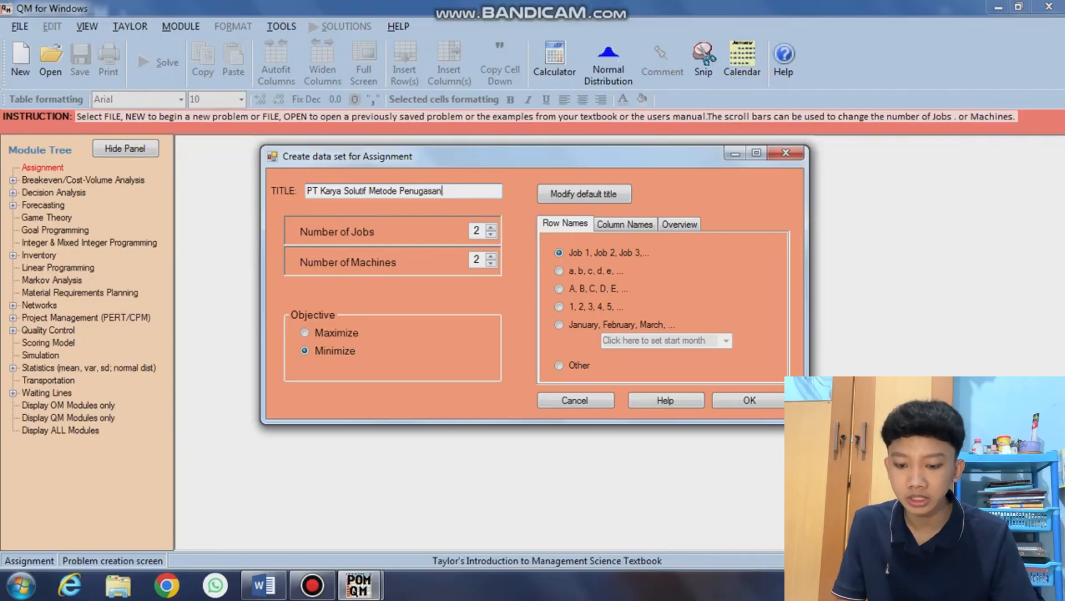
- Check the problem's dimensions in the Word document and set both the number of jobs and machines to 4 in QM for Windows
left_click(264, 586)
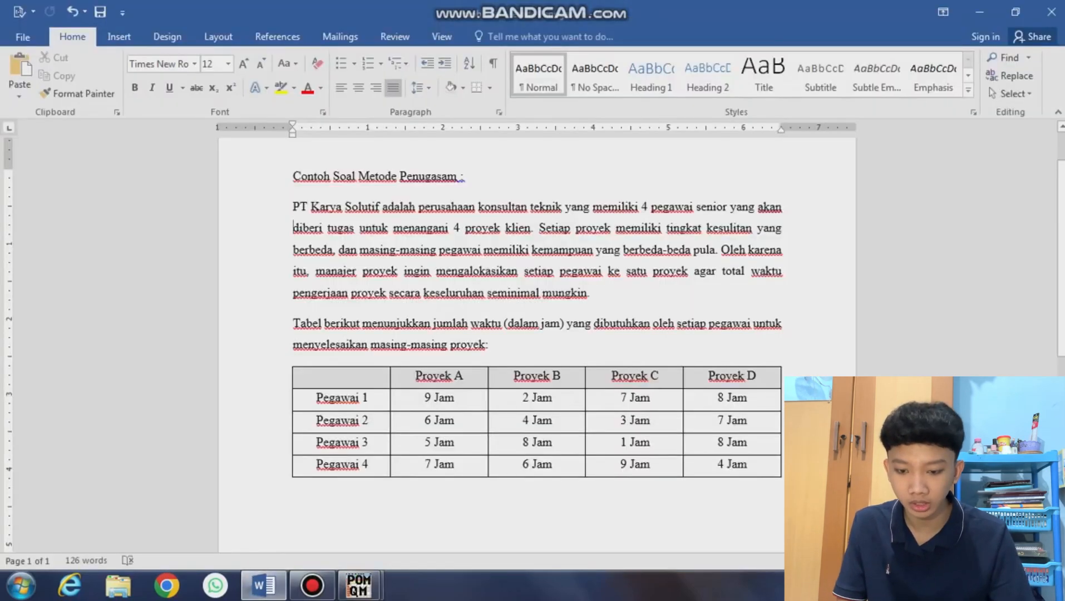
scroll(537, 345, "down", 1)
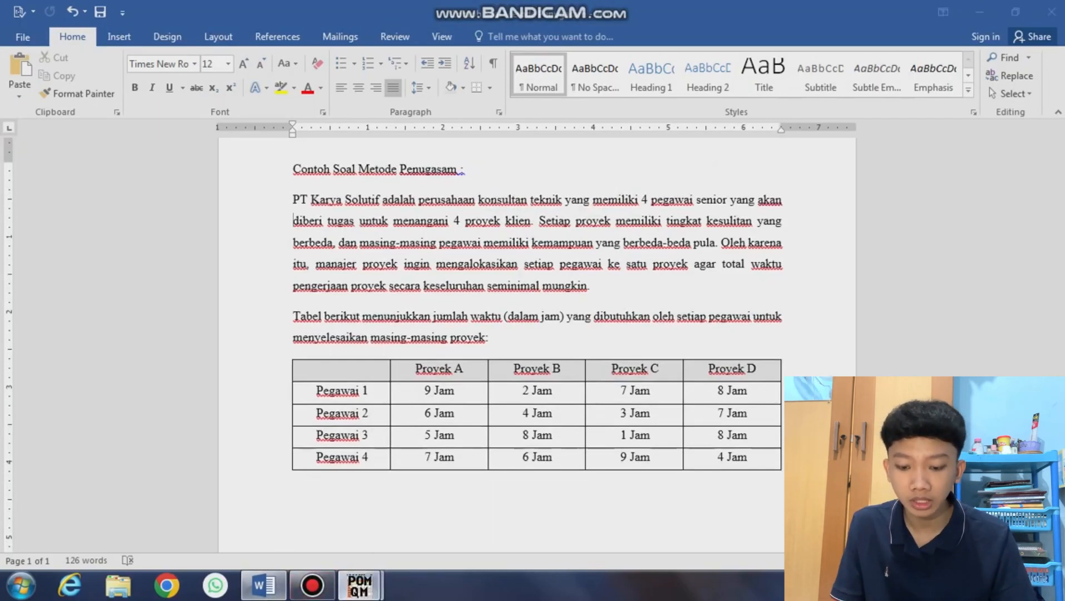
mouse_move(359, 586)
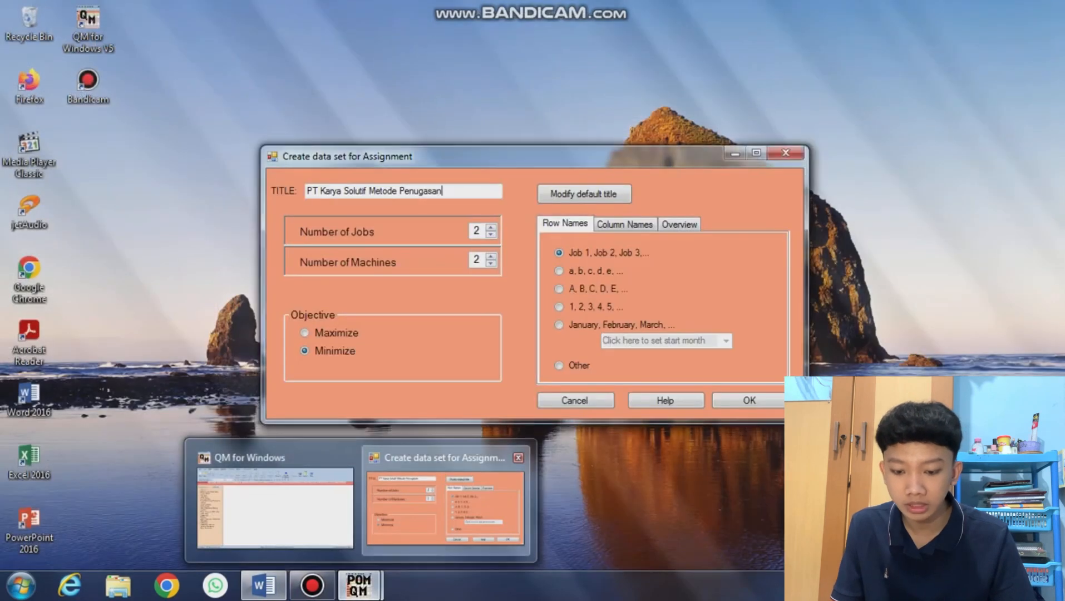
left_click(445, 506)
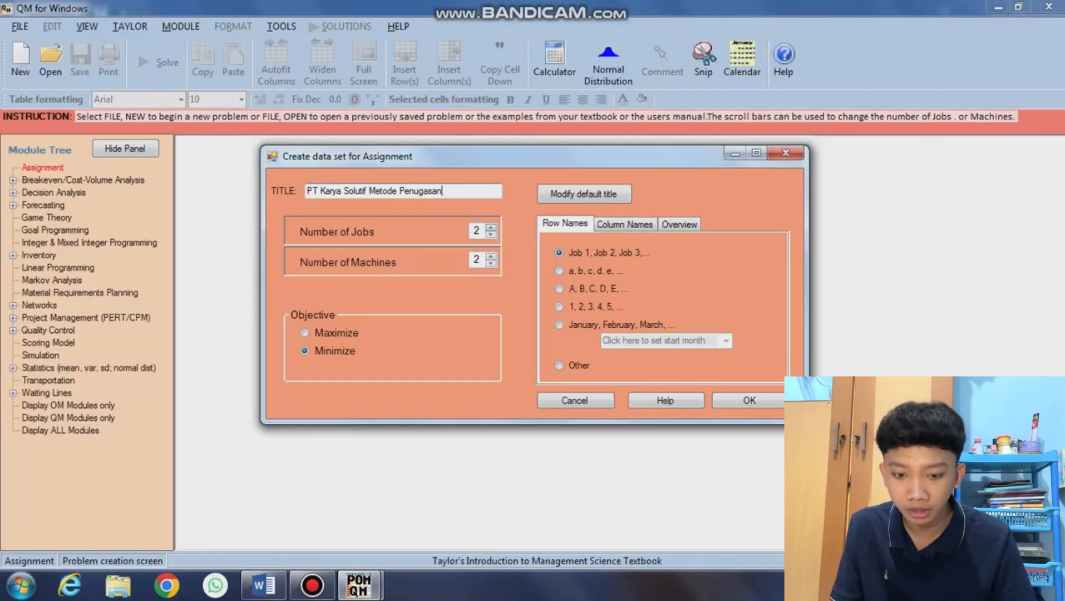
key("Tab")
type("4")
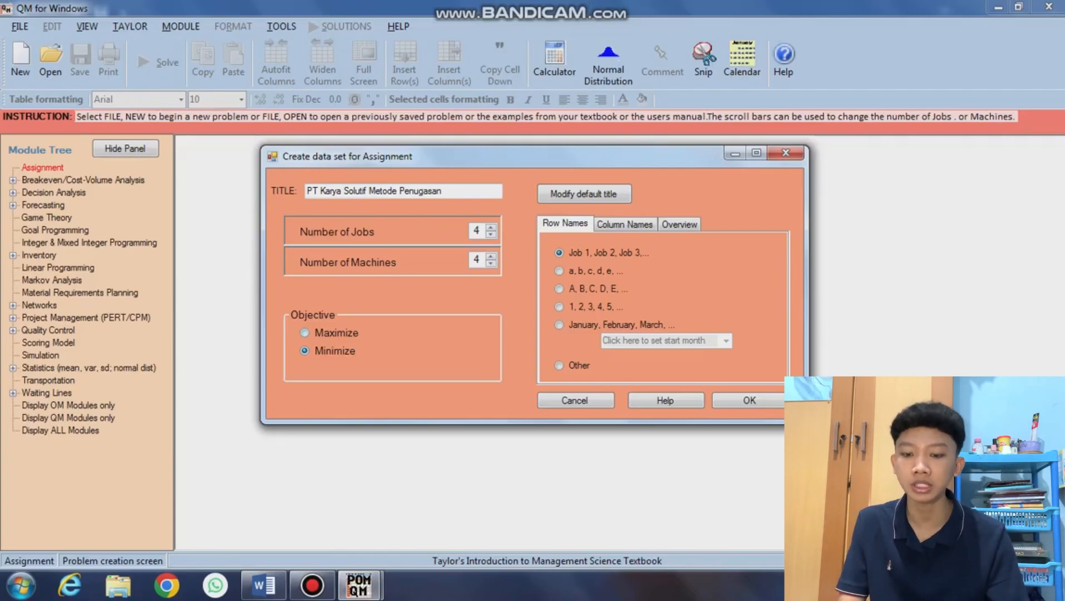
- Set the objective to Minimize and create the assignment data table
left_click(305, 333)
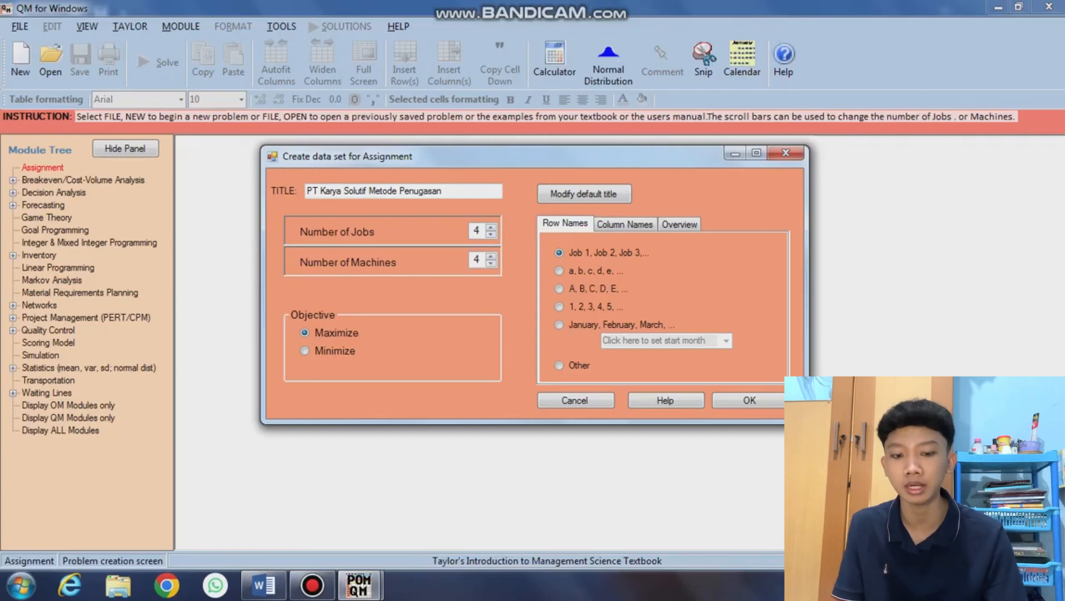
left_click(305, 351)
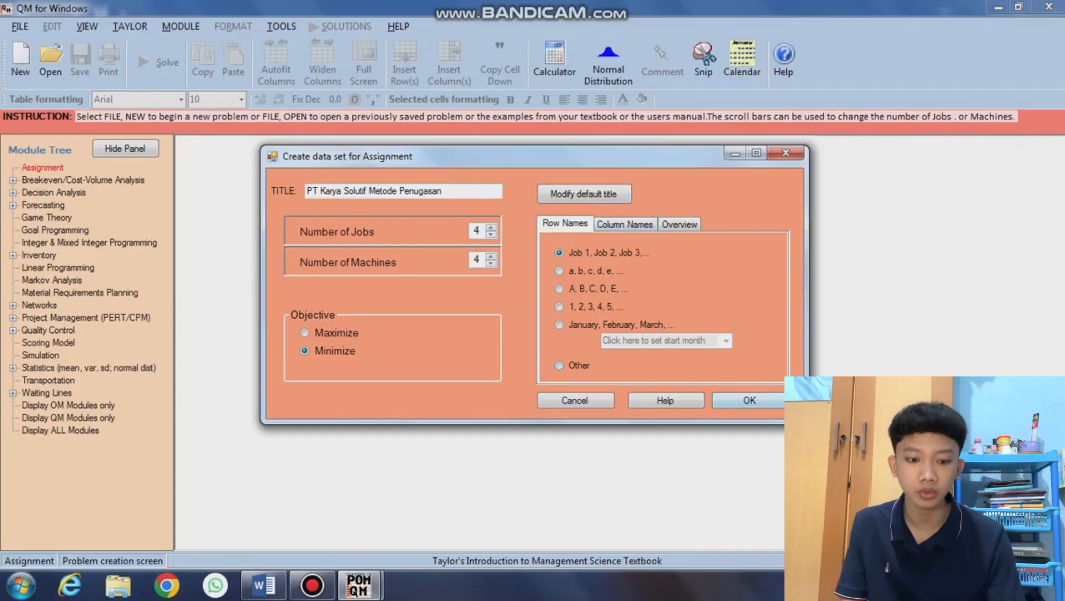
left_click(749, 401)
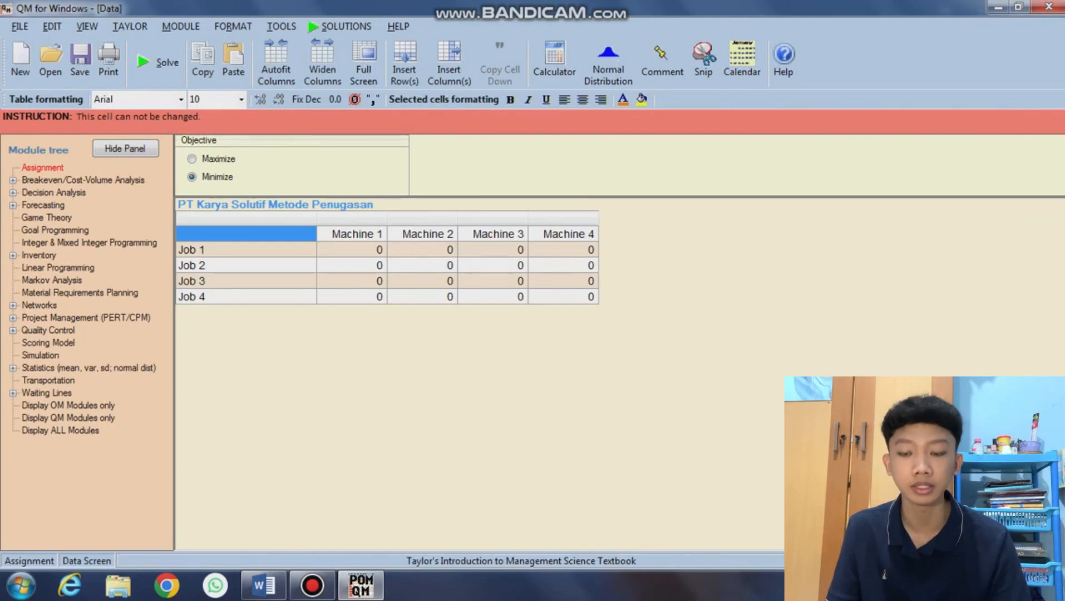
- Rename the Machine 1 column as "Proyek A"
key("Right")
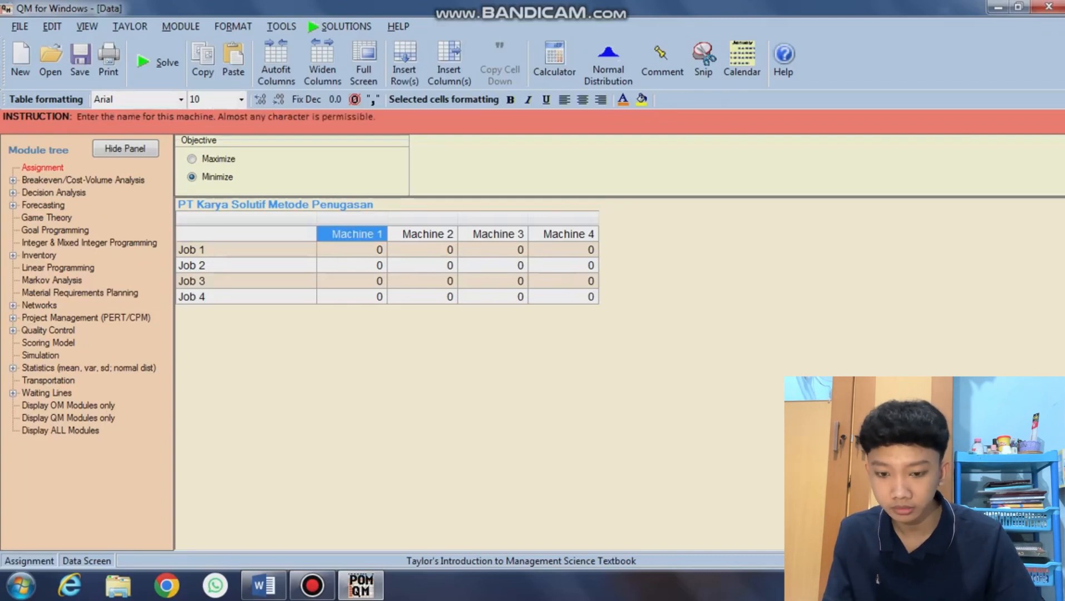
key("F2")
key("BackSpace")
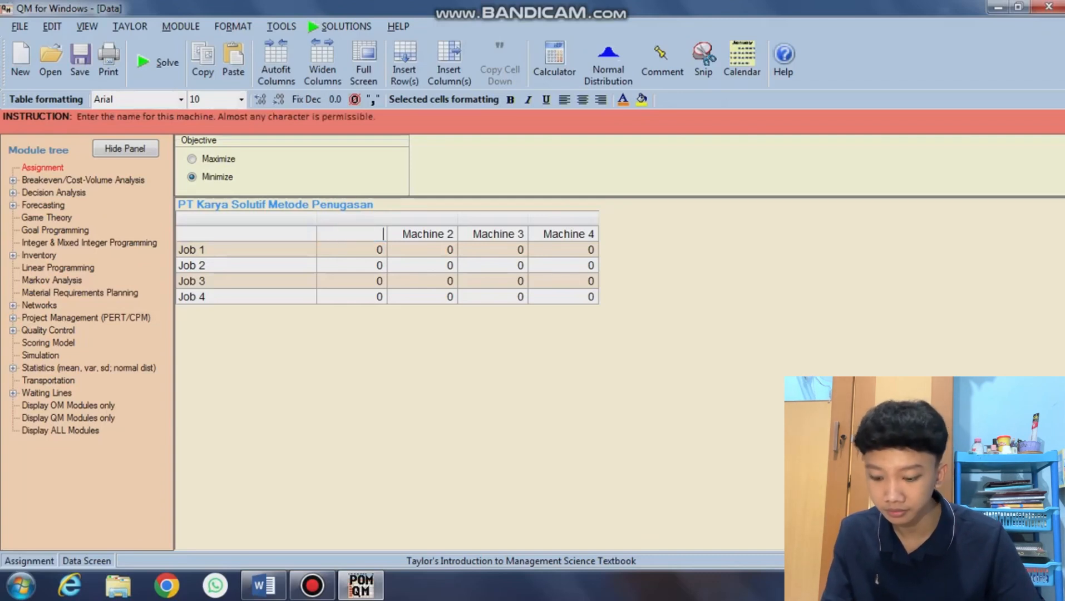
type("Pro")
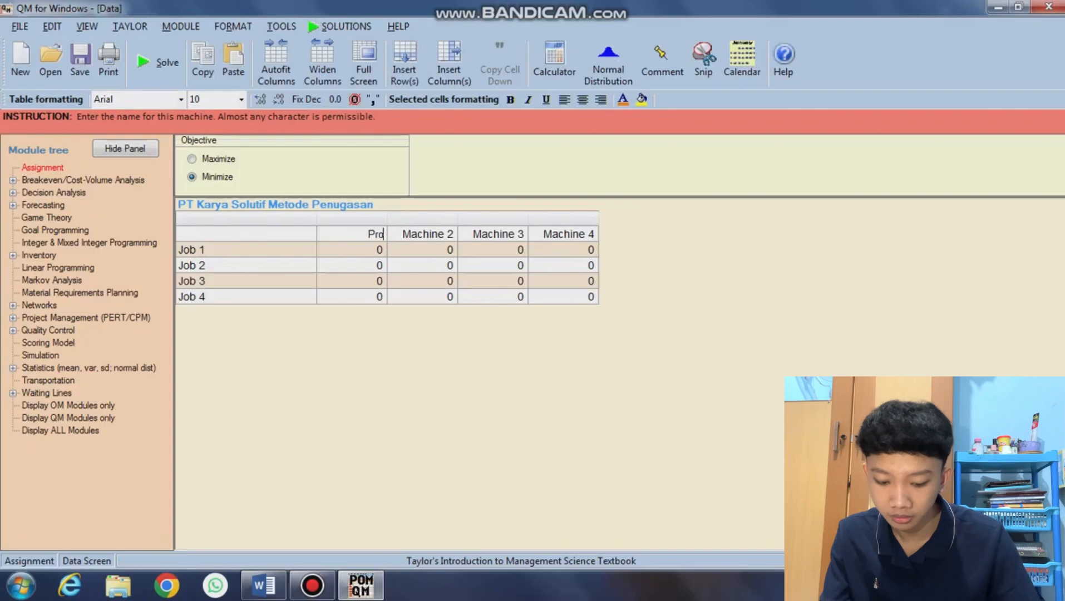
type("yek A")
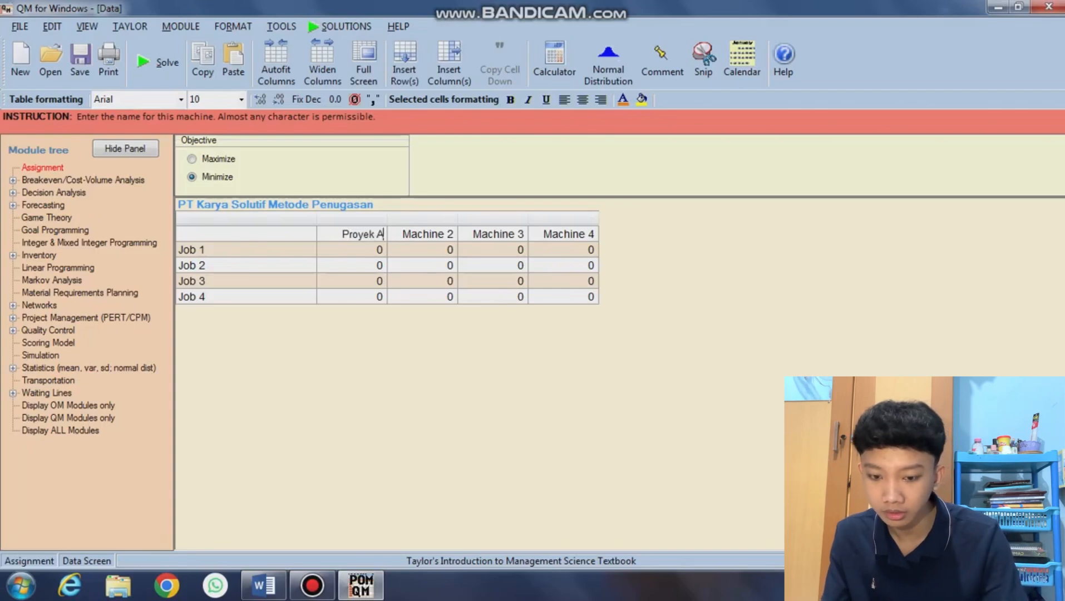
key("Tab")
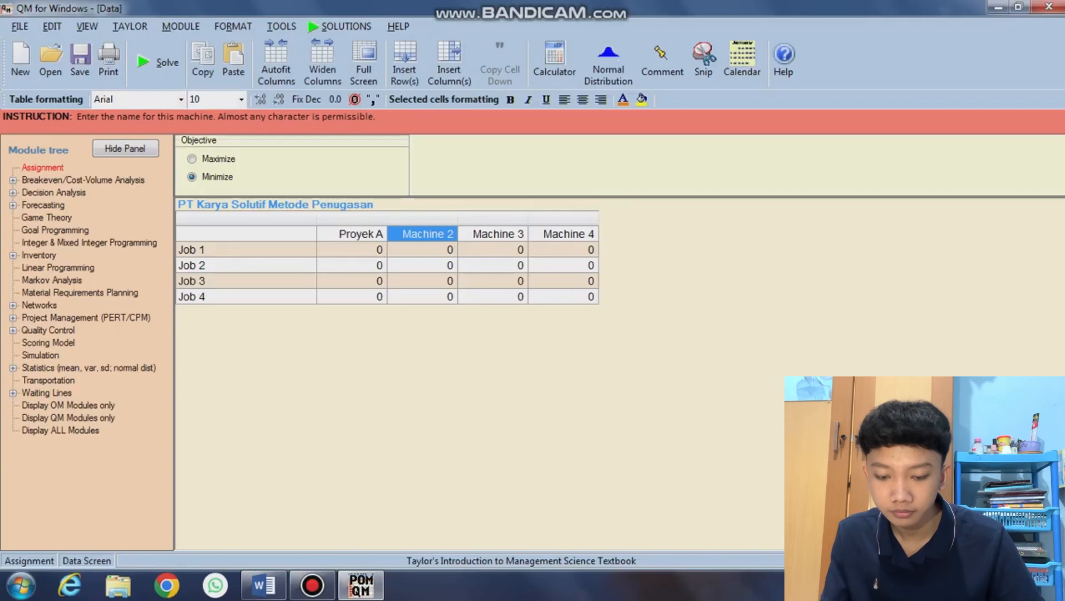
- Rename the Machine 2 column as "Proyek B"
key("BackSpace")
key("BackSpace")
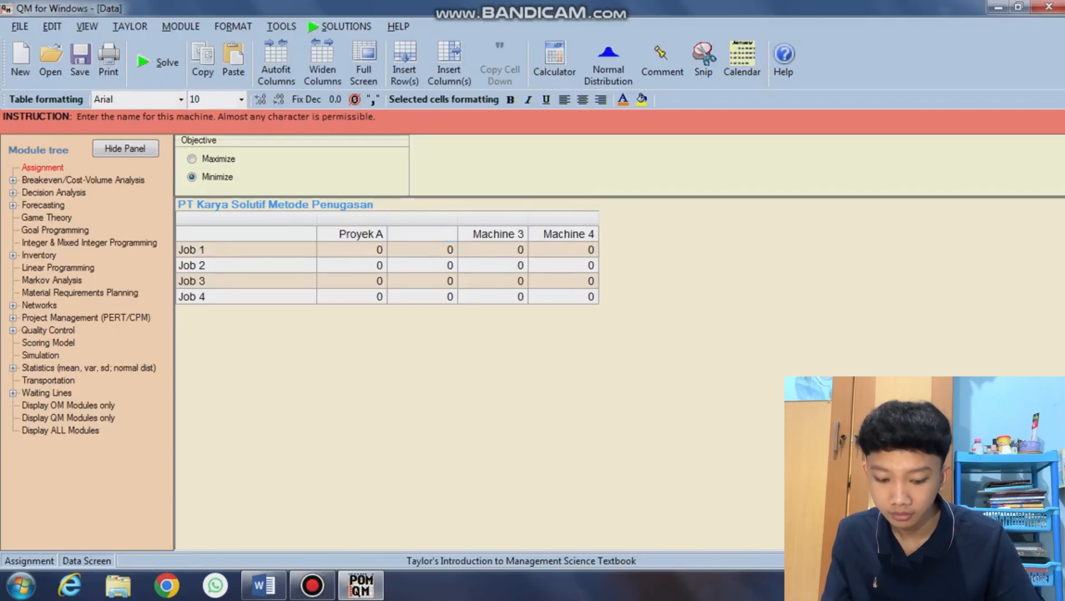
type("Proy")
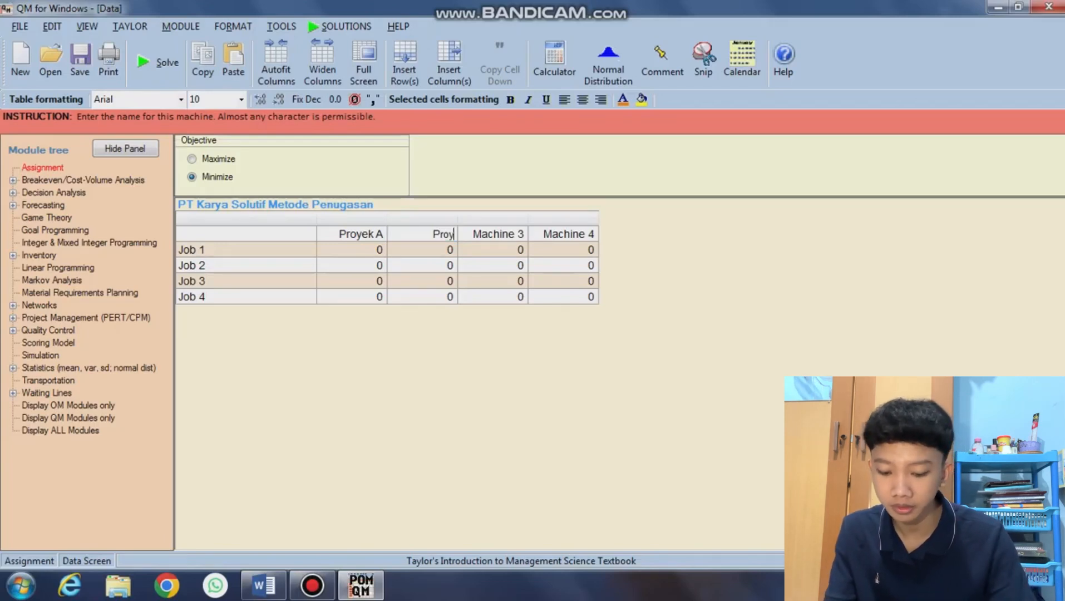
type("ek B")
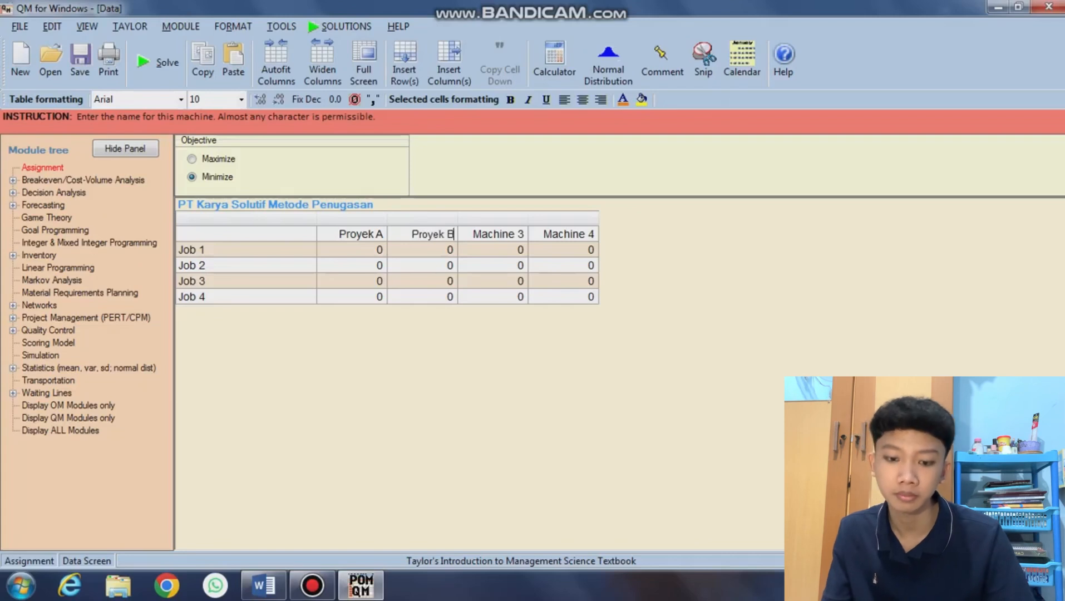
key("Tab")
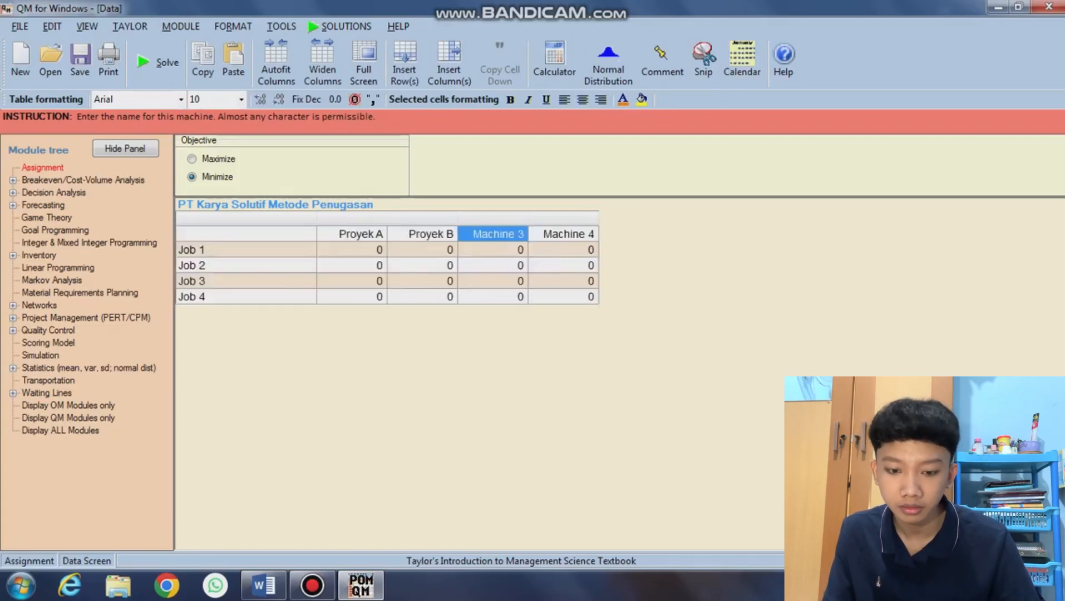
- Rename the Machine 3 column as "Proyek C"
key("BackSpace")
type("P")
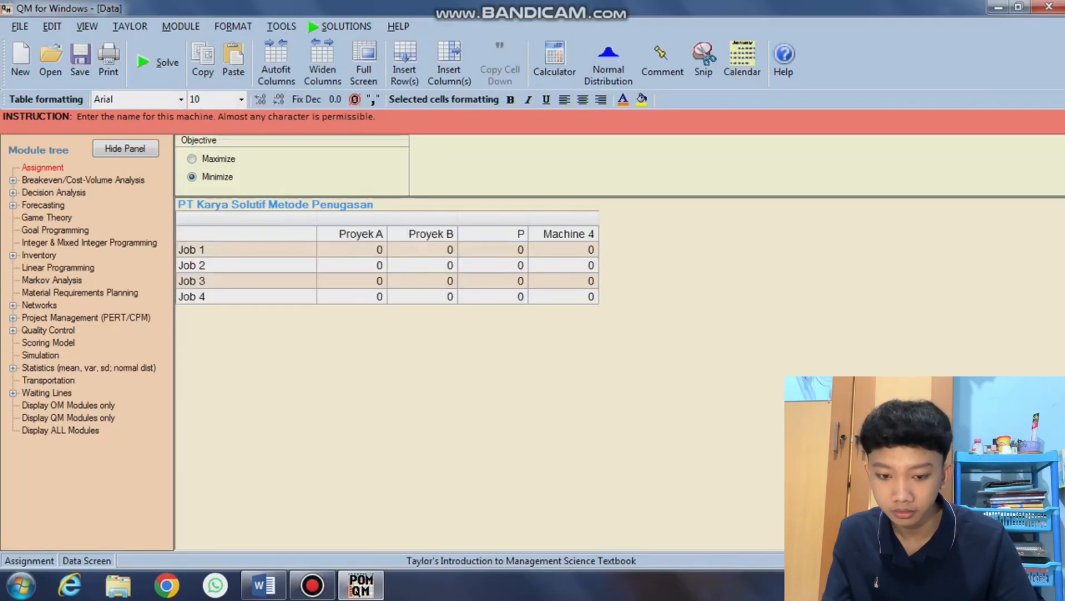
type("royek")
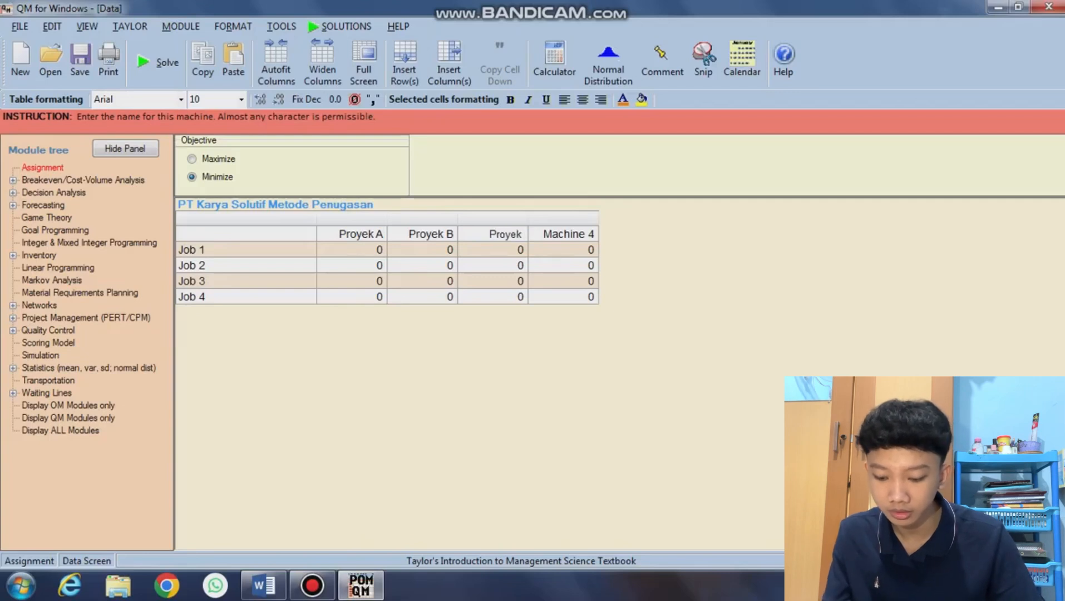
type(" C")
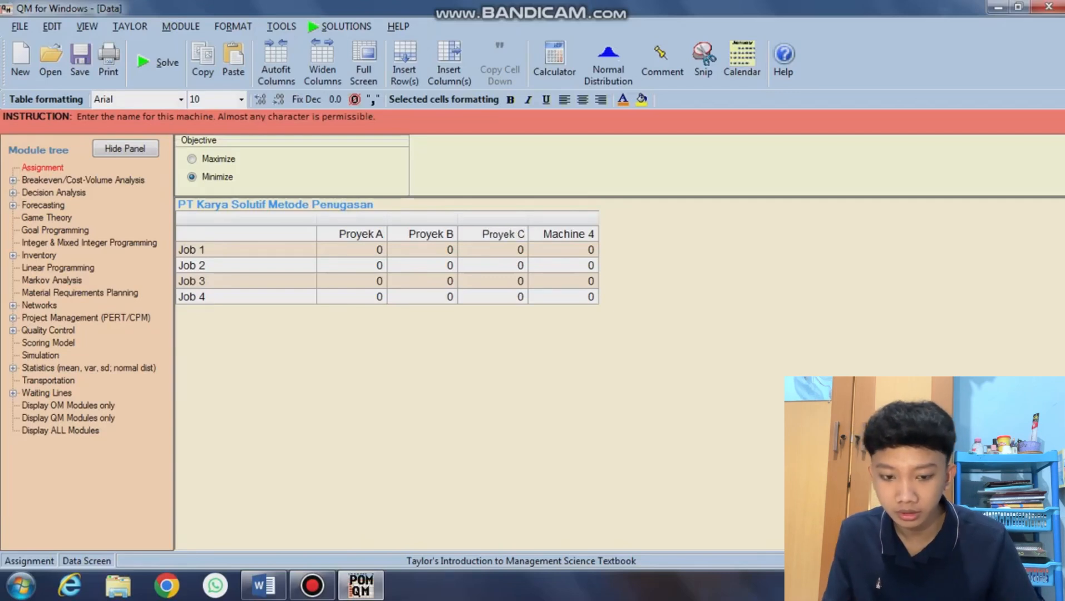
key("Tab")
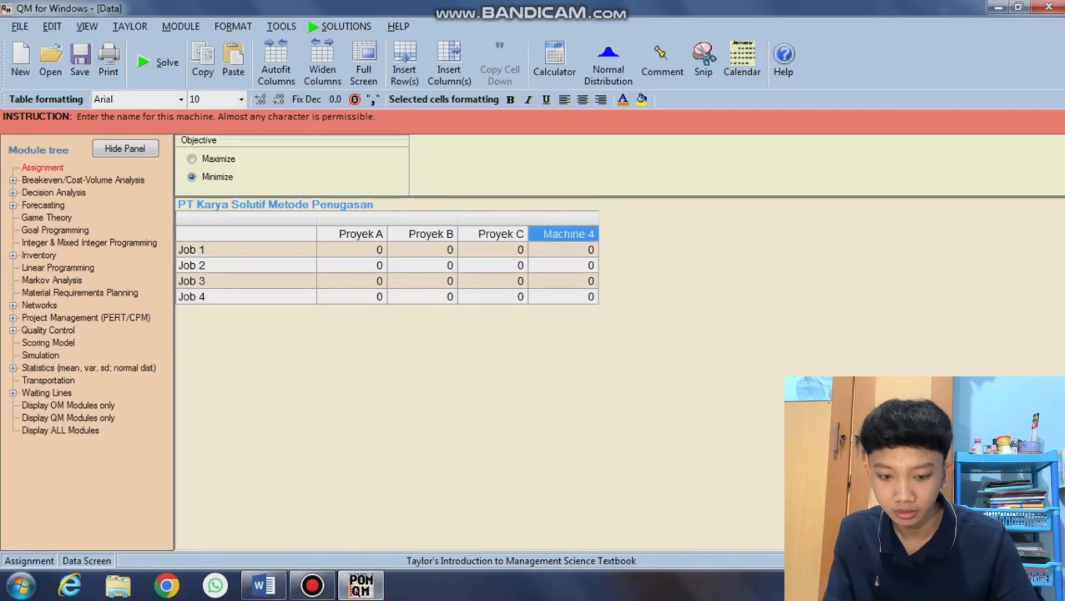
- Rename the Machine 4 column as "Proyek D"
type("Proy")
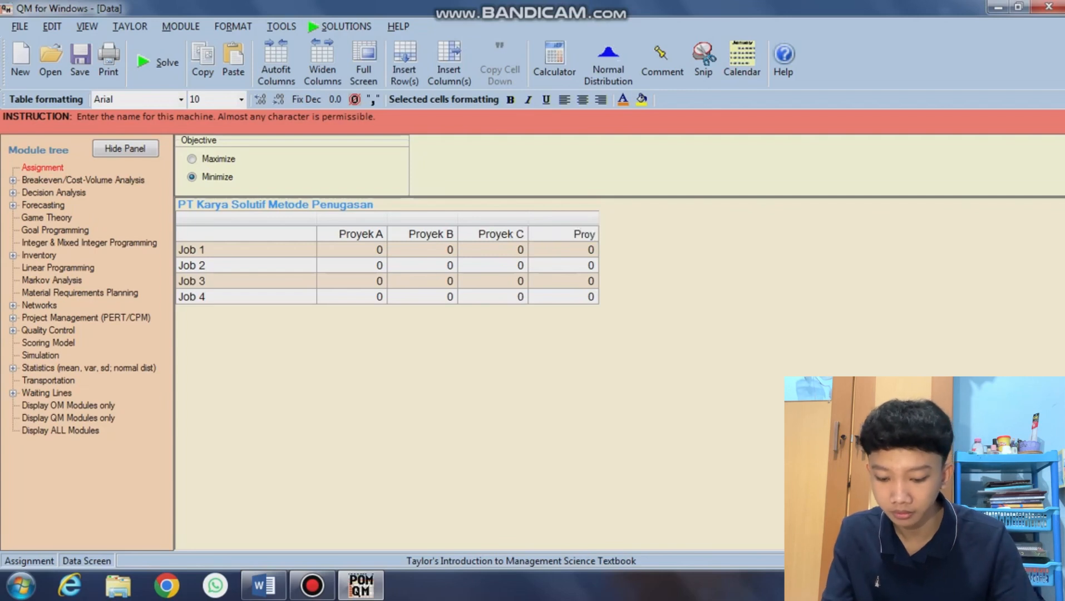
type("ek D")
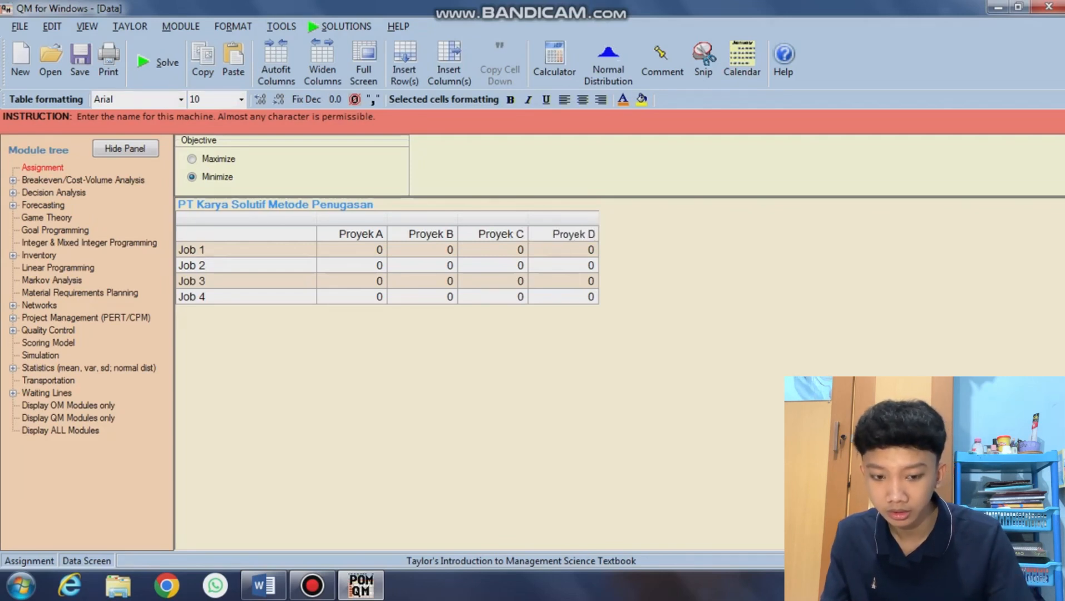
key("Return")
- Rename the Job 1 row as "Karyawan 1"
key("Down")
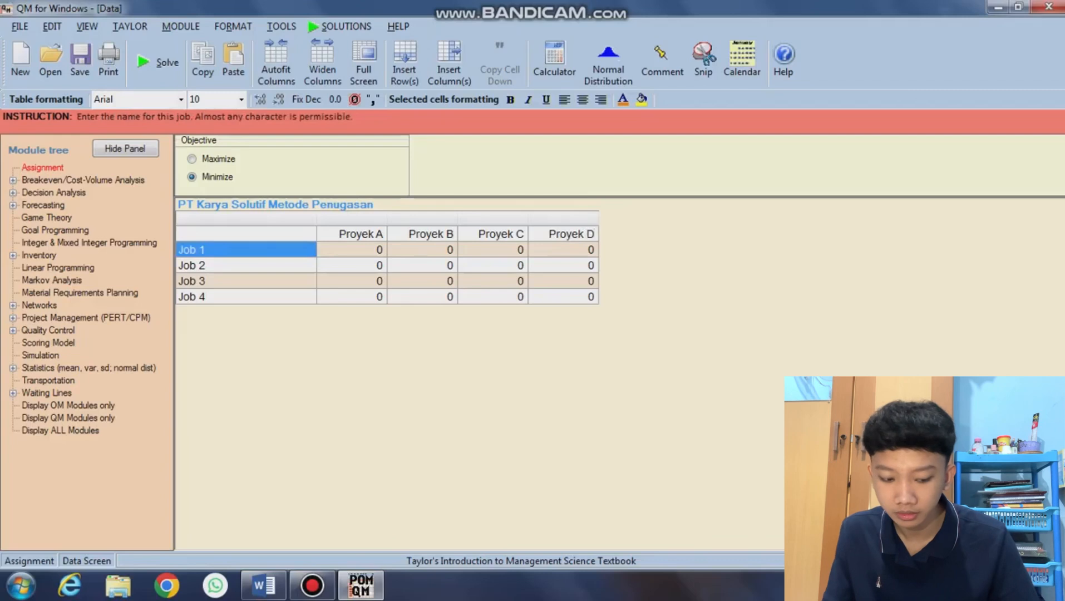
key("BackSpace")
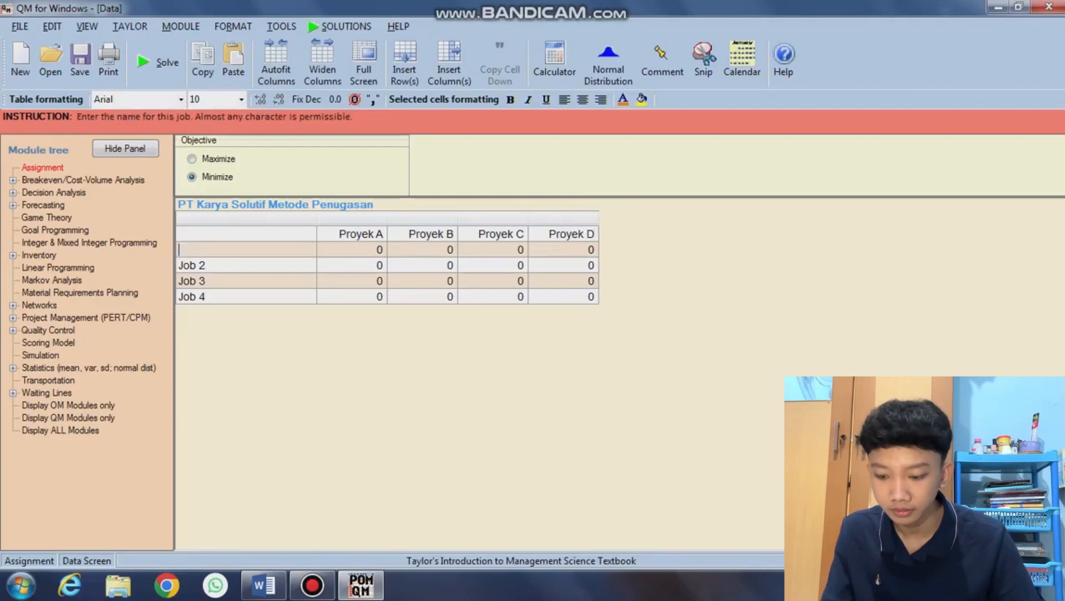
type("Karya")
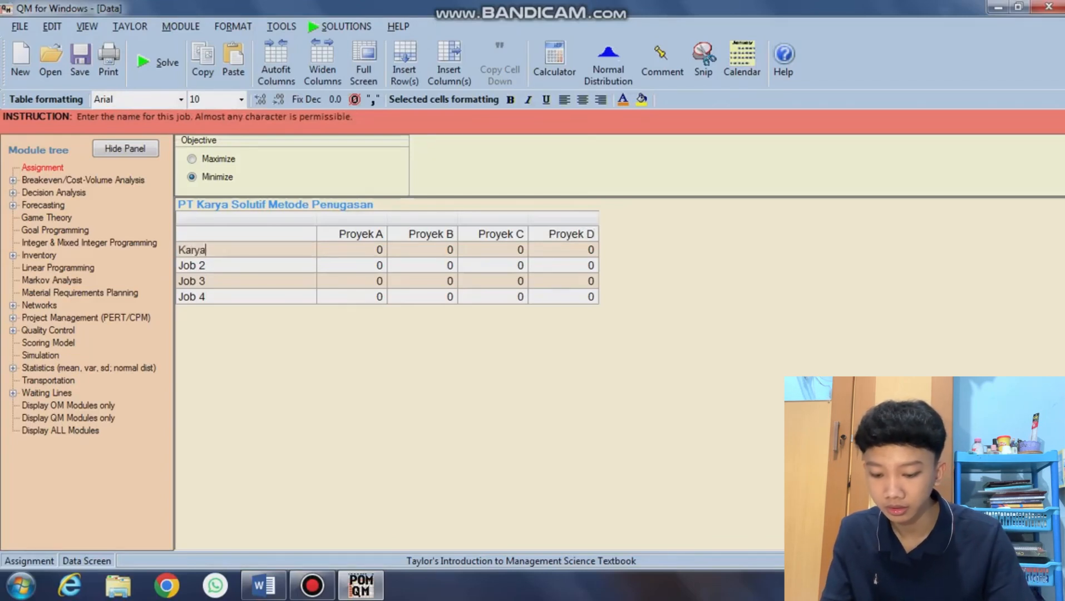
type("wan 1")
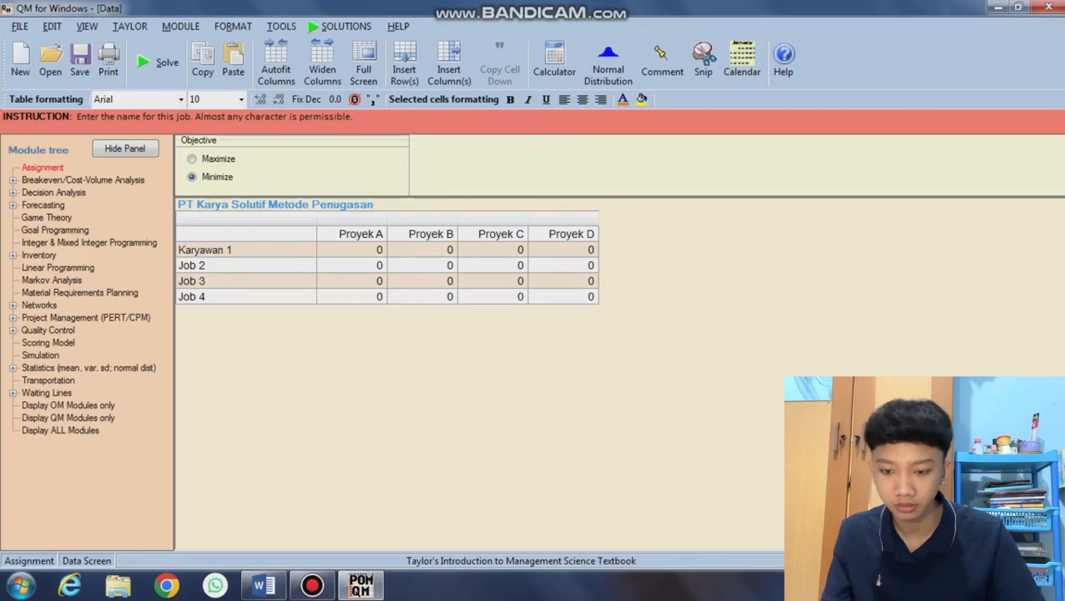
key("Return")
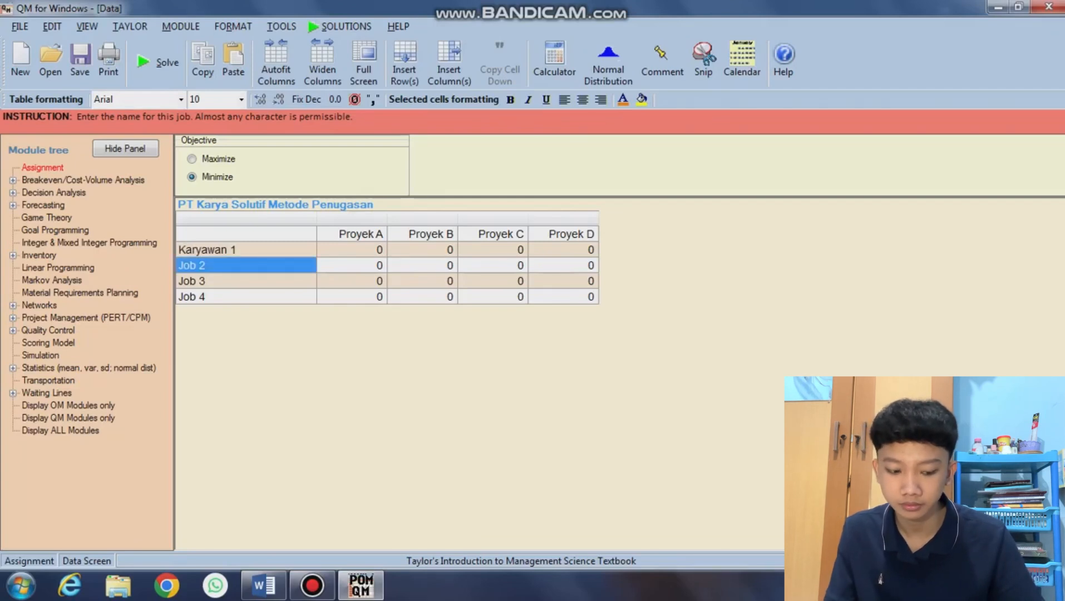
- Rename the Job 2 row as "Karyawan 2"
key("BackSpace")
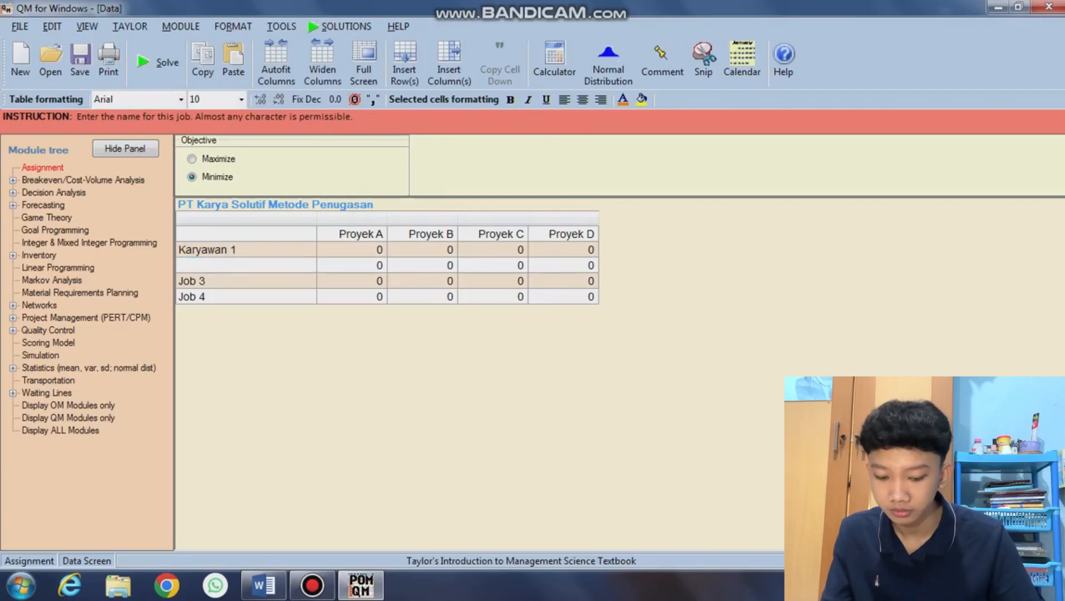
type("Karya")
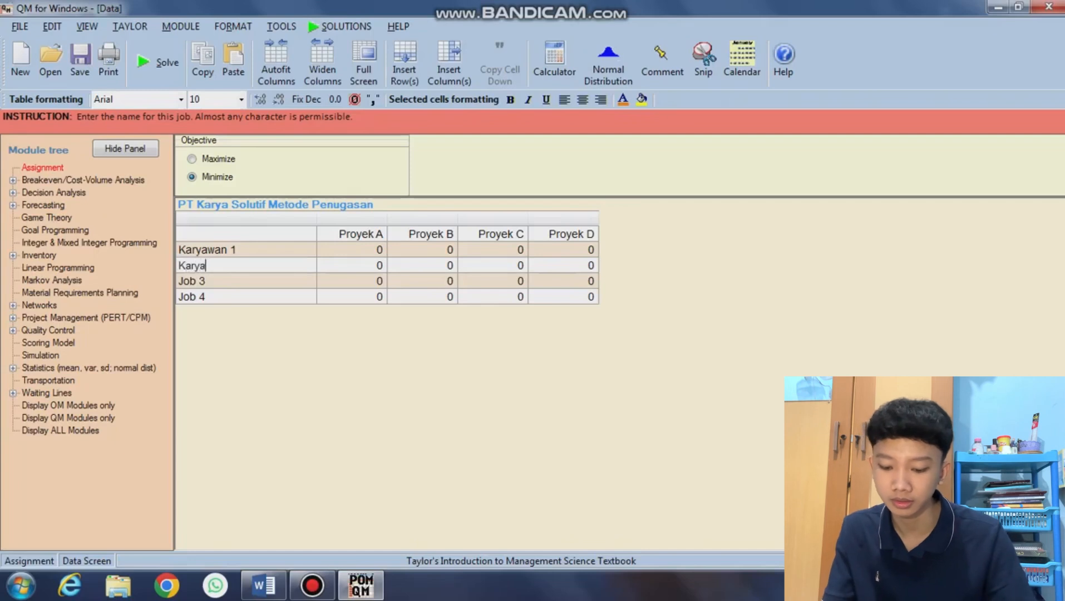
type("wan 2")
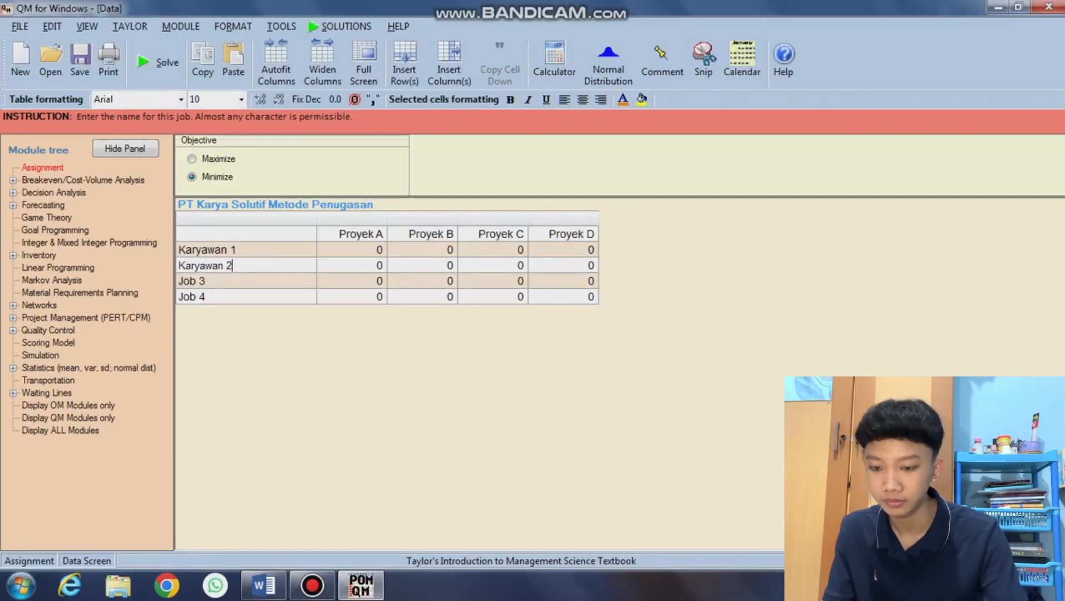
key("Return")
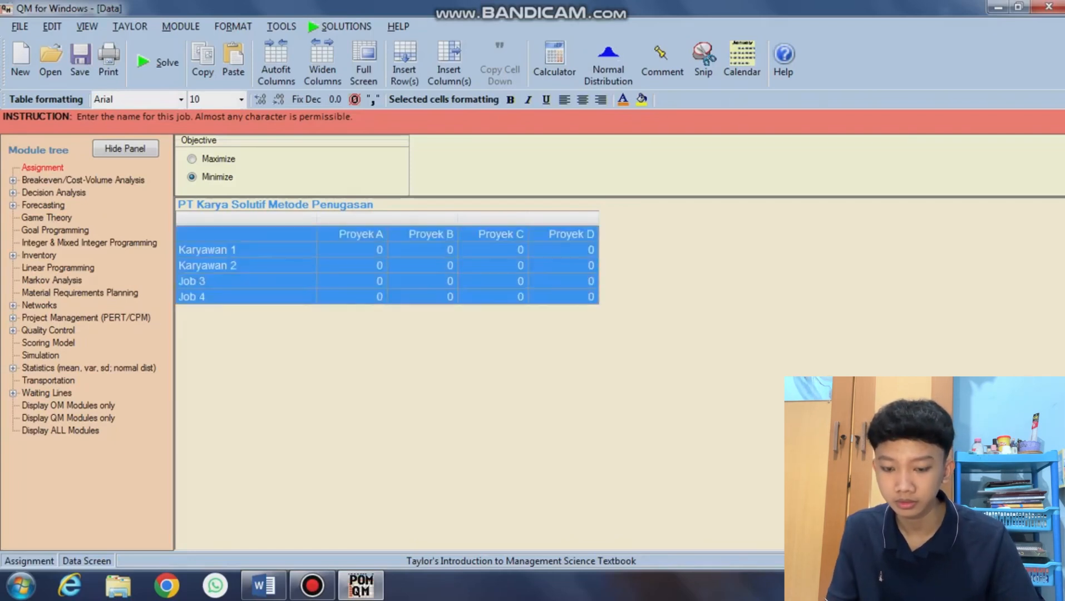
- Rename the Job 3 row as "Karyawan 3"
key("BackSpace")
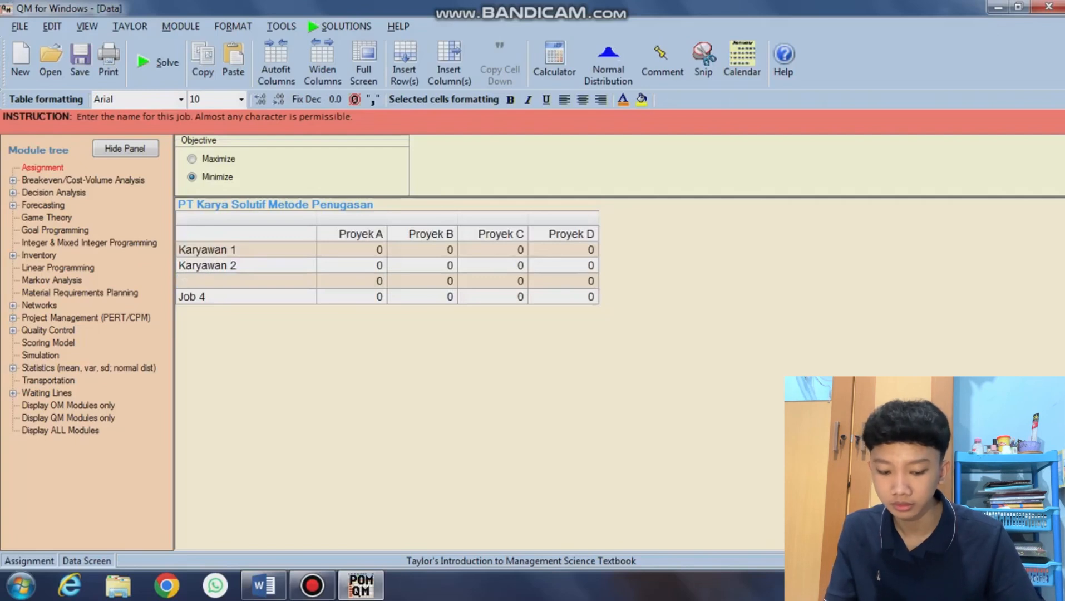
type("Karyaw")
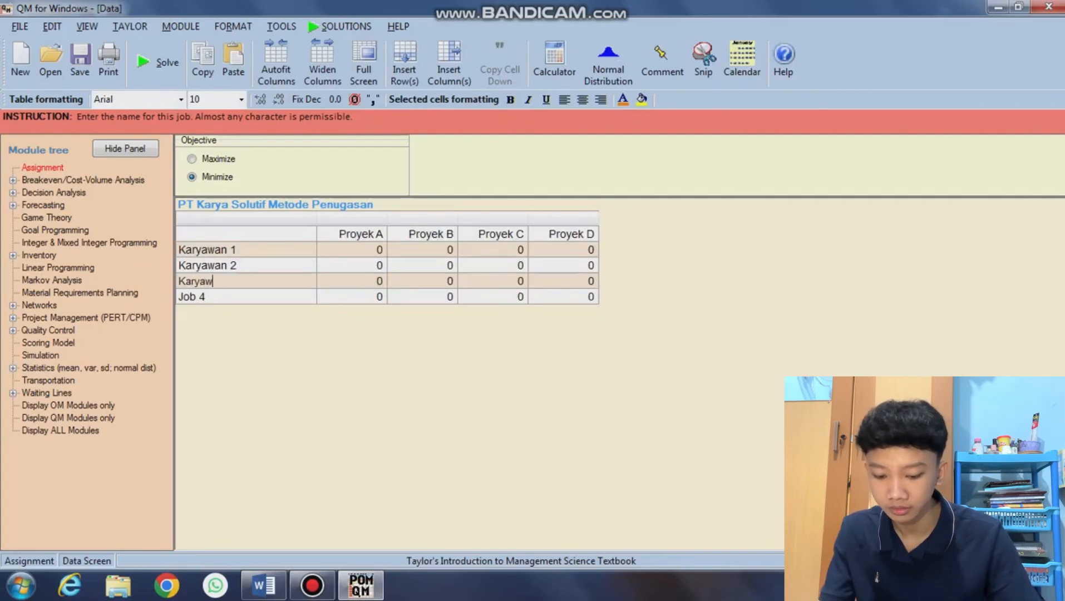
type("an ")
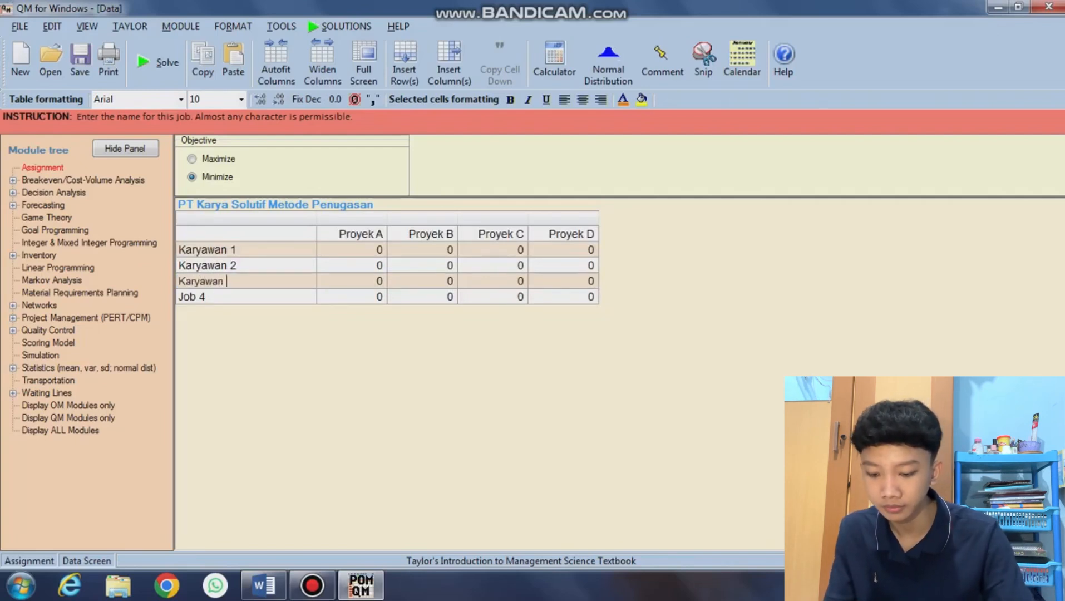
type("3")
key("Return")
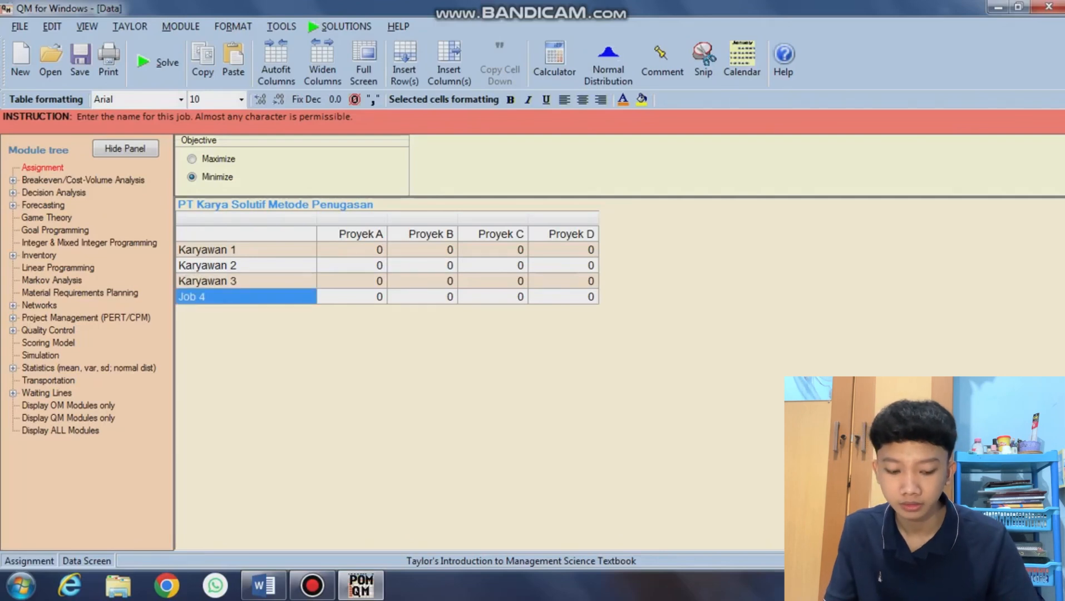
- Rename the Job 4 row as "Karyawan 4"
key("F2")
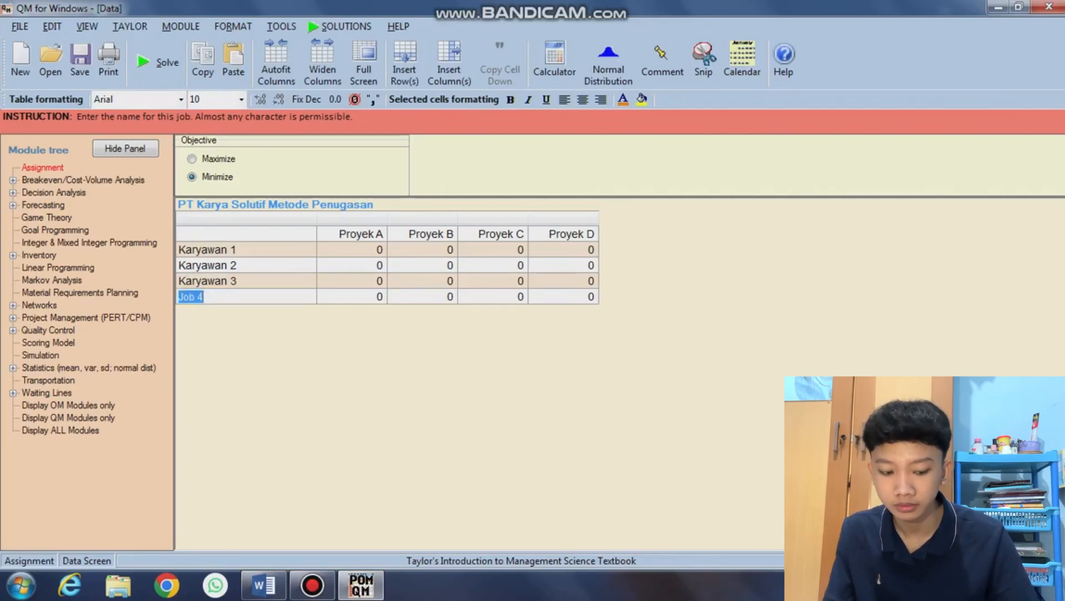
key("BackSpace")
type("Kar")
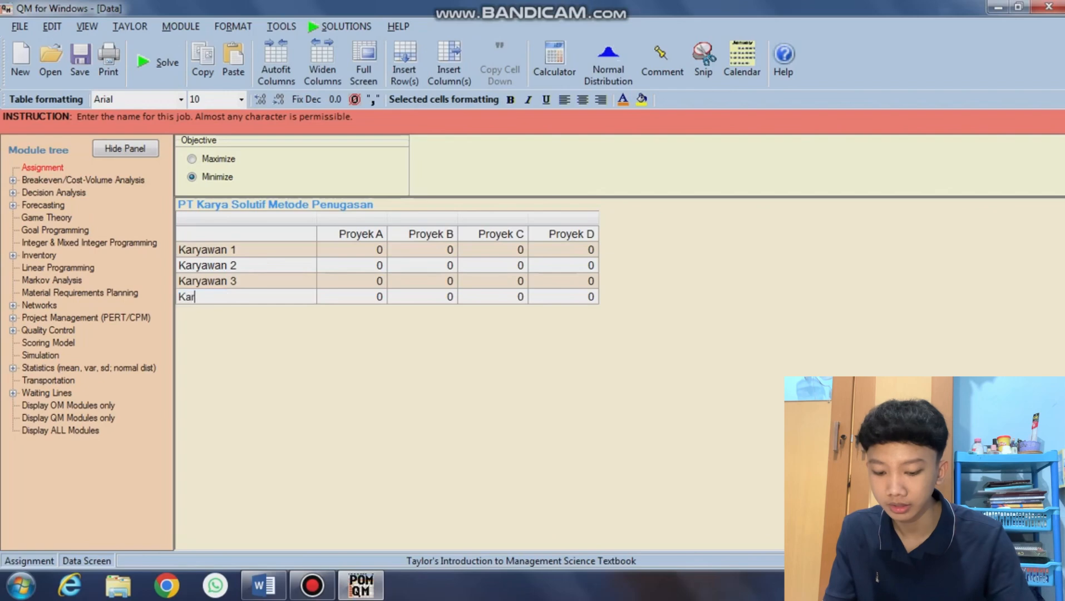
type("yawan 4")
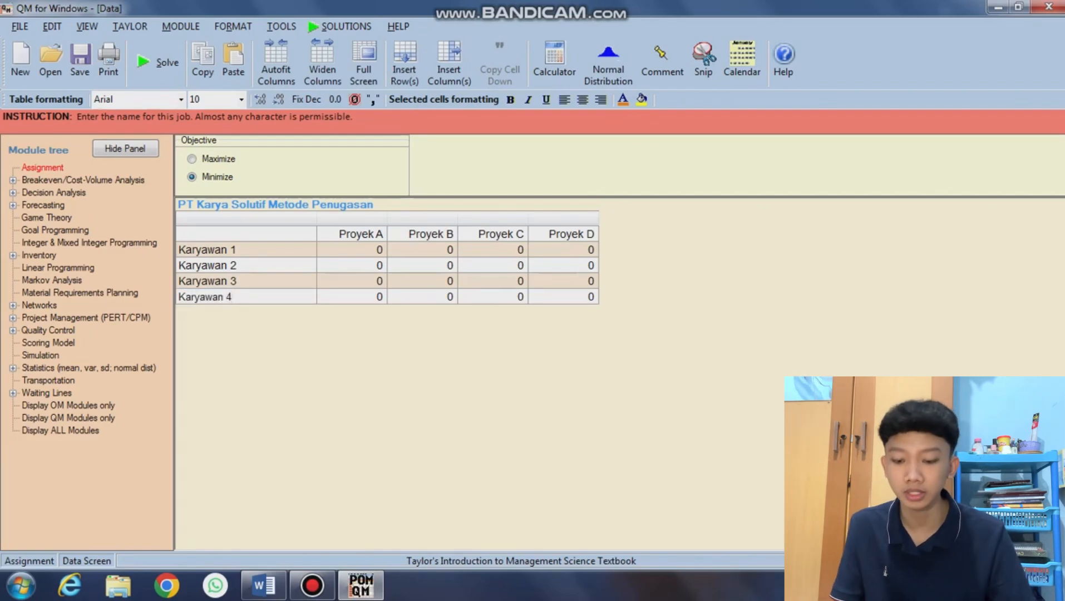
- Switch to the Word document and copy the hour values of all four employees and projects from its table
left_click(264, 585)
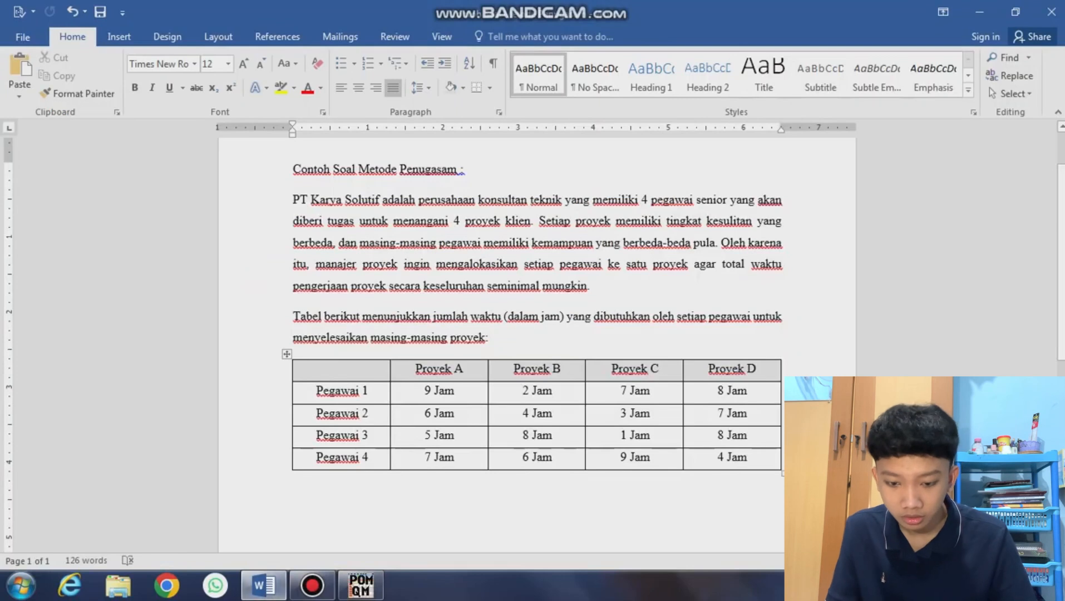
left_click_drag(424, 392, 735, 458)
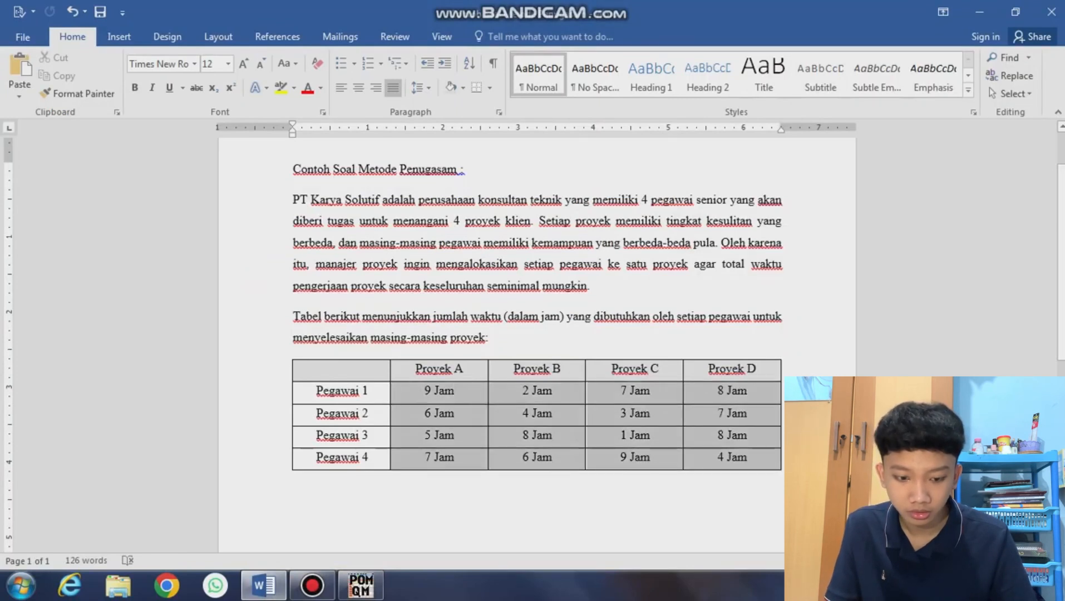
right_click(567, 405)
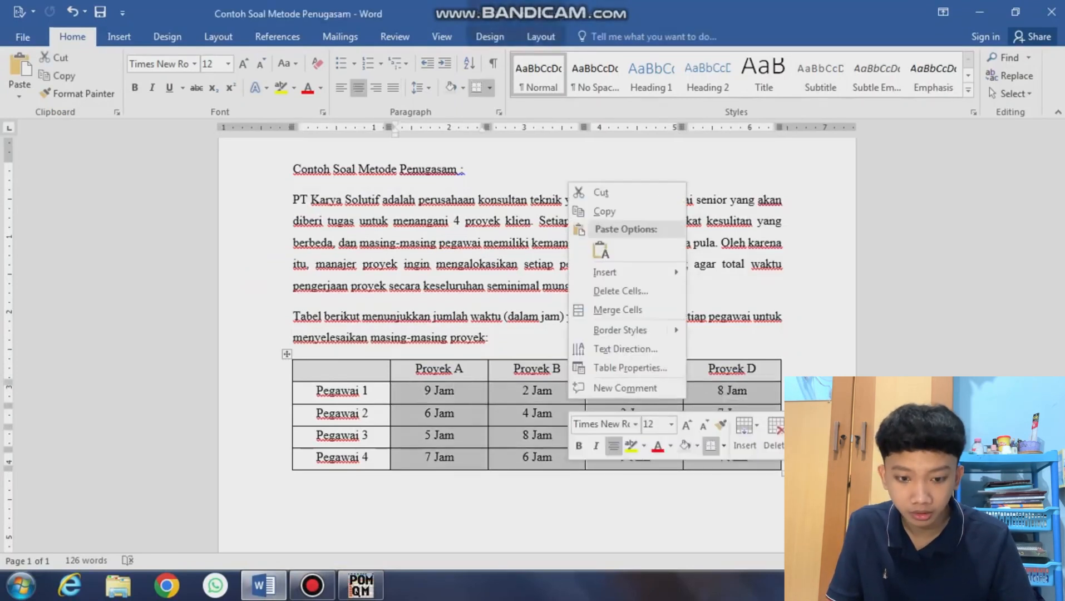
left_click(596, 211)
- Paste the copied hours into the cells for Karyawan 1 to 4 and Proyek A to D in QM for Windows
left_click(360, 585)
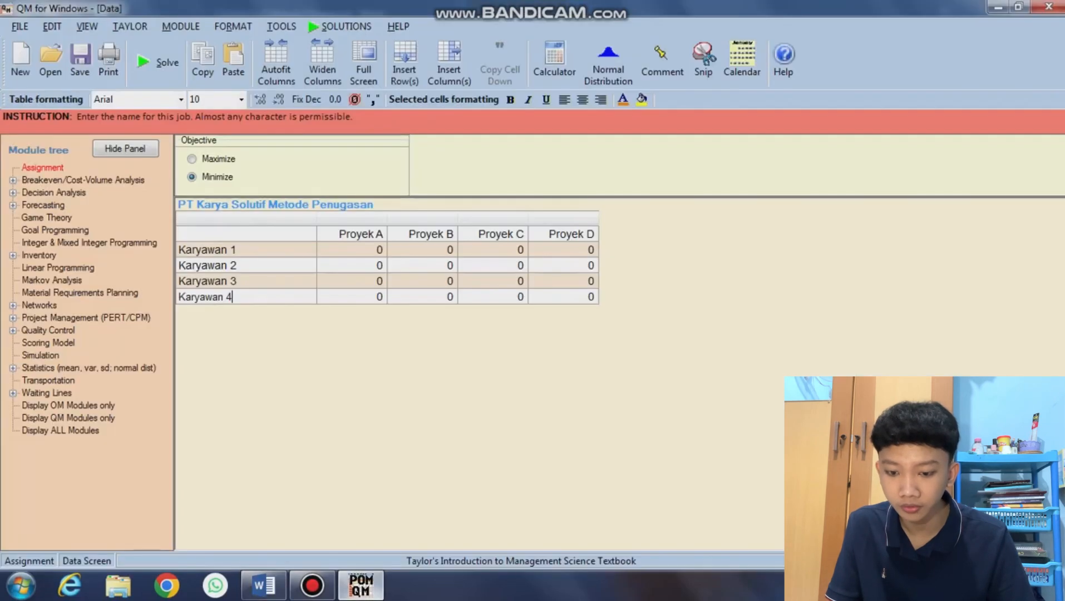
left_click(351, 249)
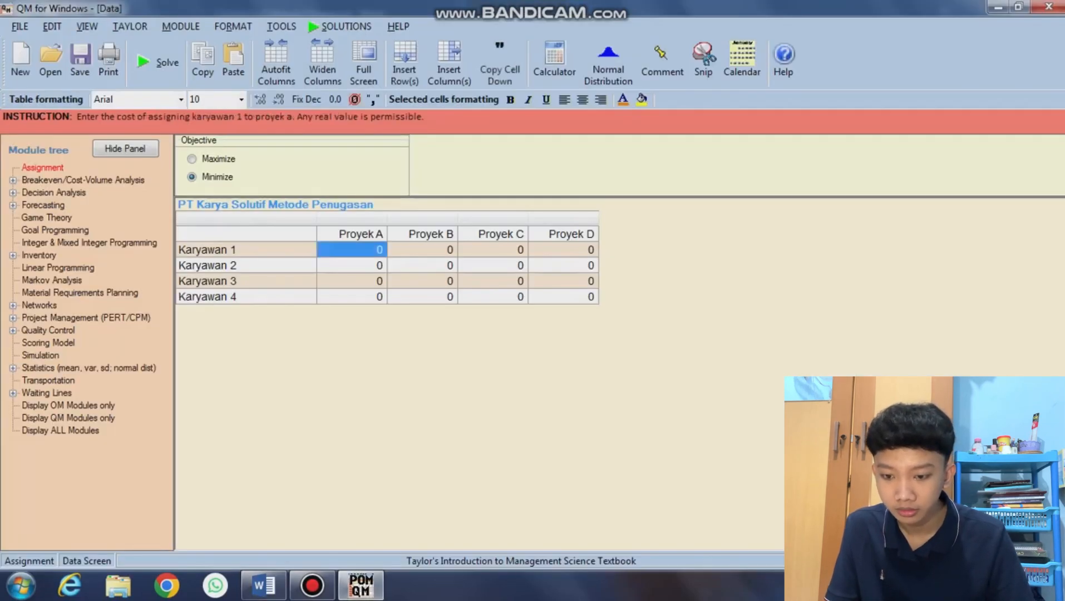
left_click(351, 250)
double_click(352, 250)
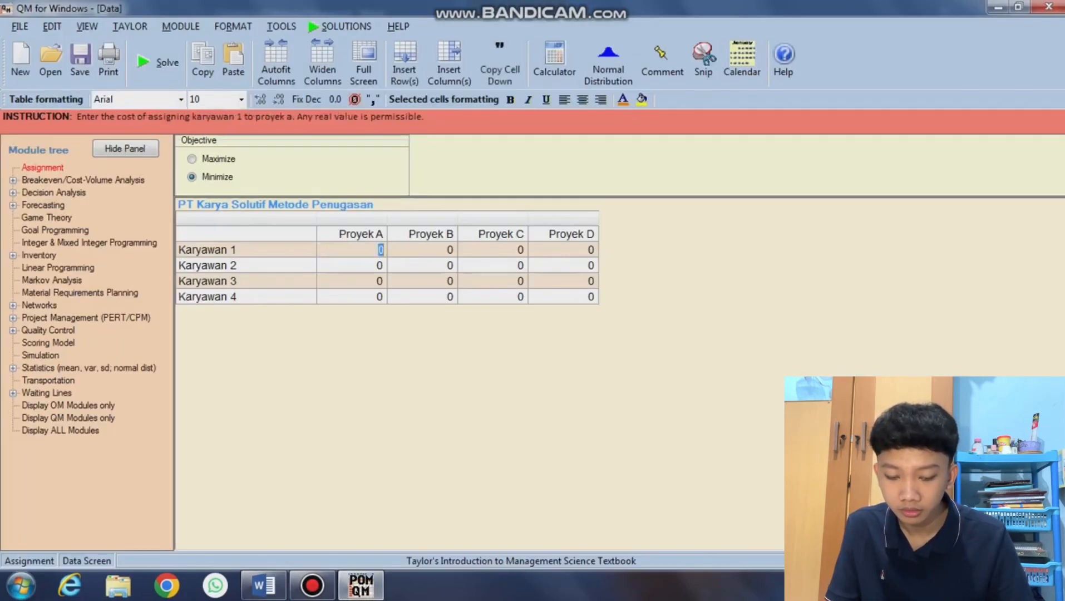
left_click(352, 296)
key("ctrl+a")
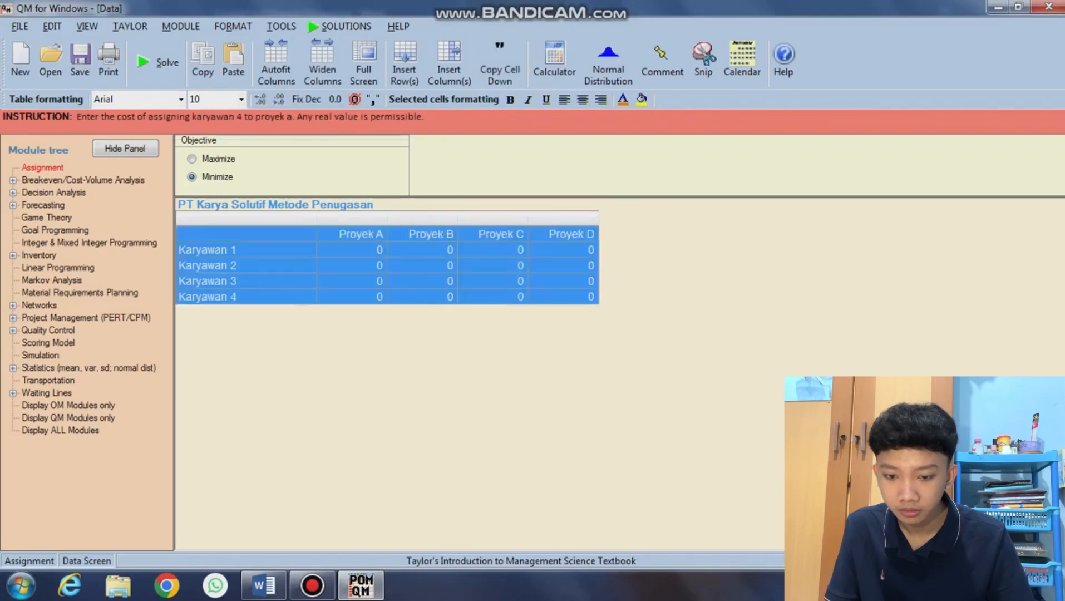
left_click(351, 250)
left_click_drag(352, 250, 563, 297)
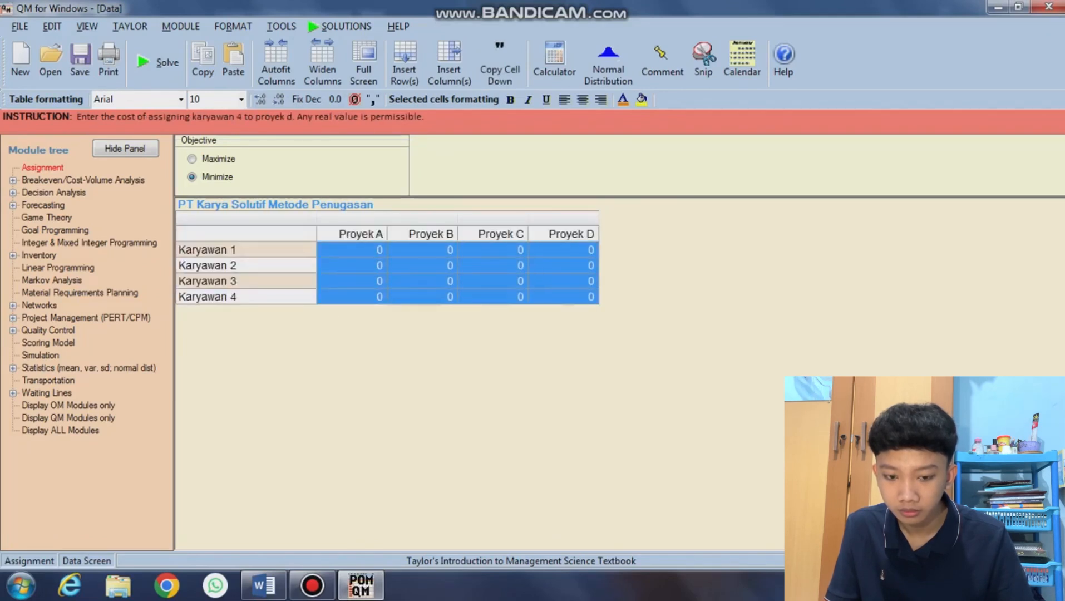
key("ctrl+v")
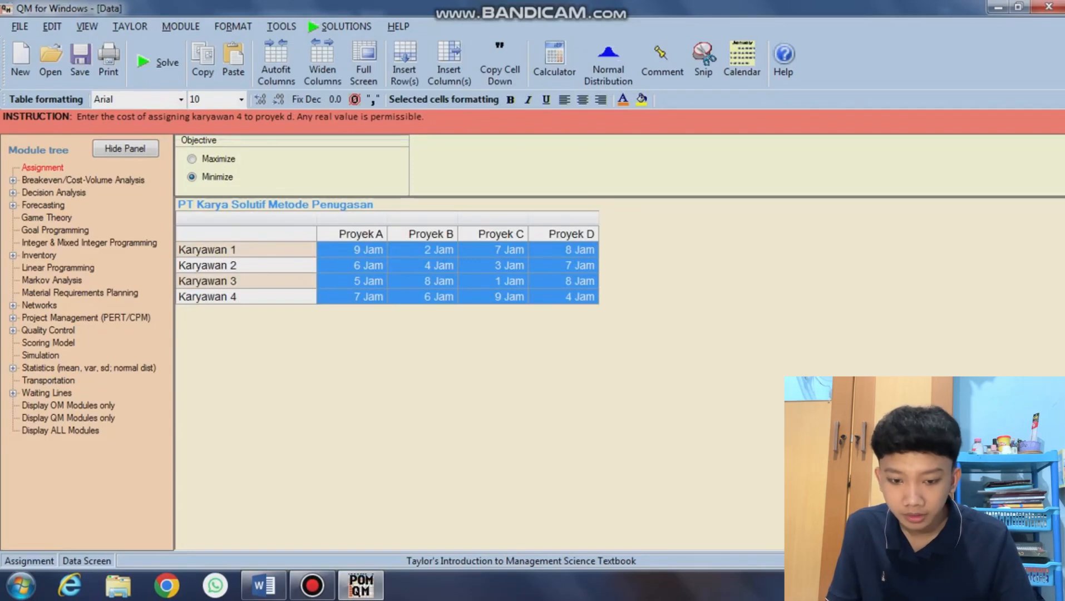
left_click(246, 297)
key("ctrl+a")
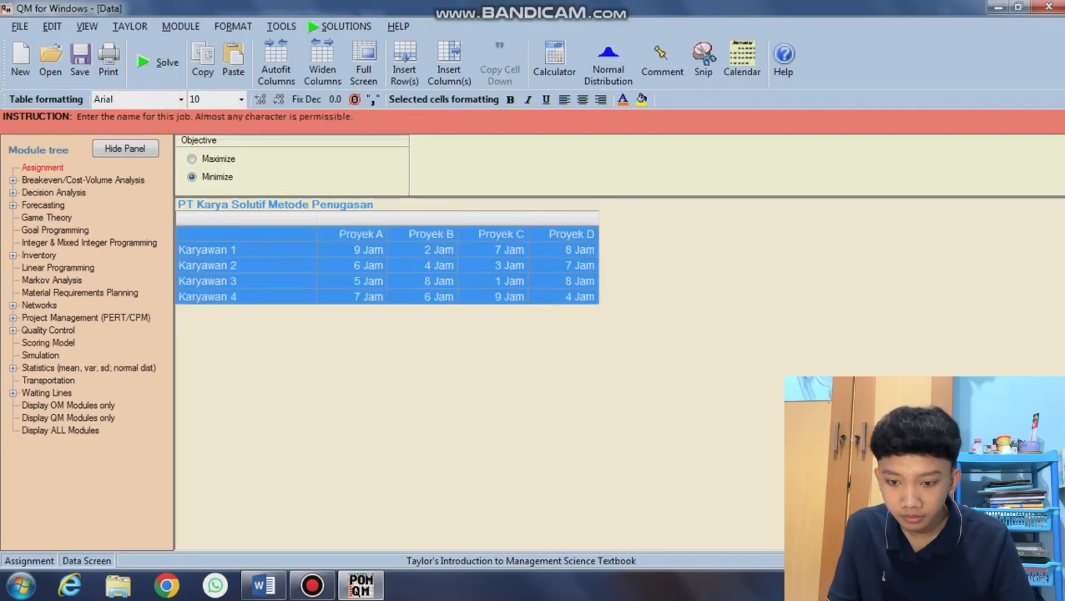
left_click(563, 250)
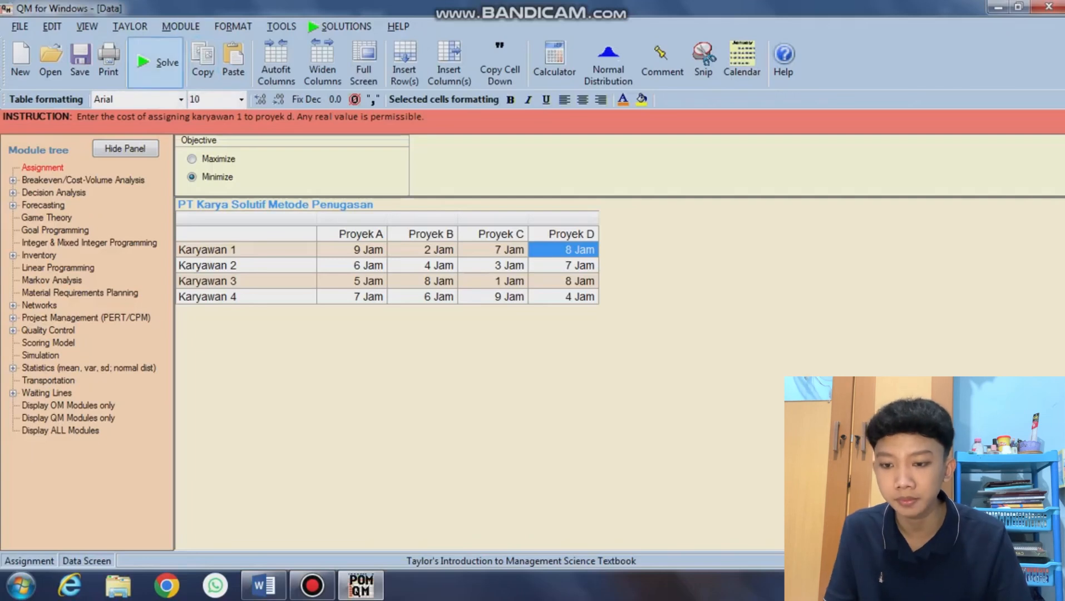
- Solve the assignment problem and display the Assignment List beside the Assignment Results window
left_click(159, 62)
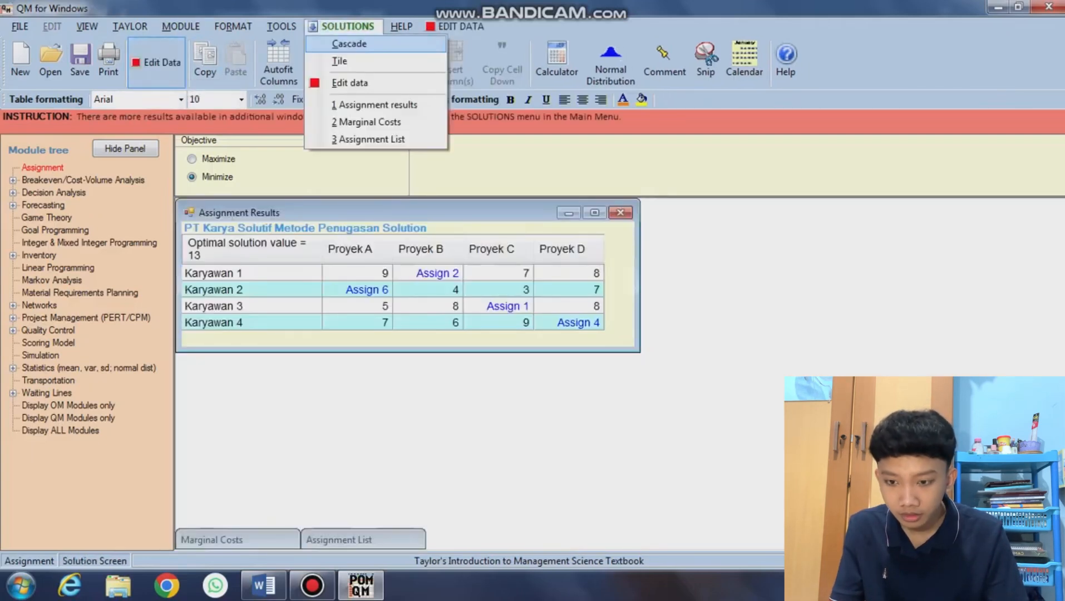
key("Down")
key("Down")
key("Down")
key("Down")
key("Down")
key("Return")
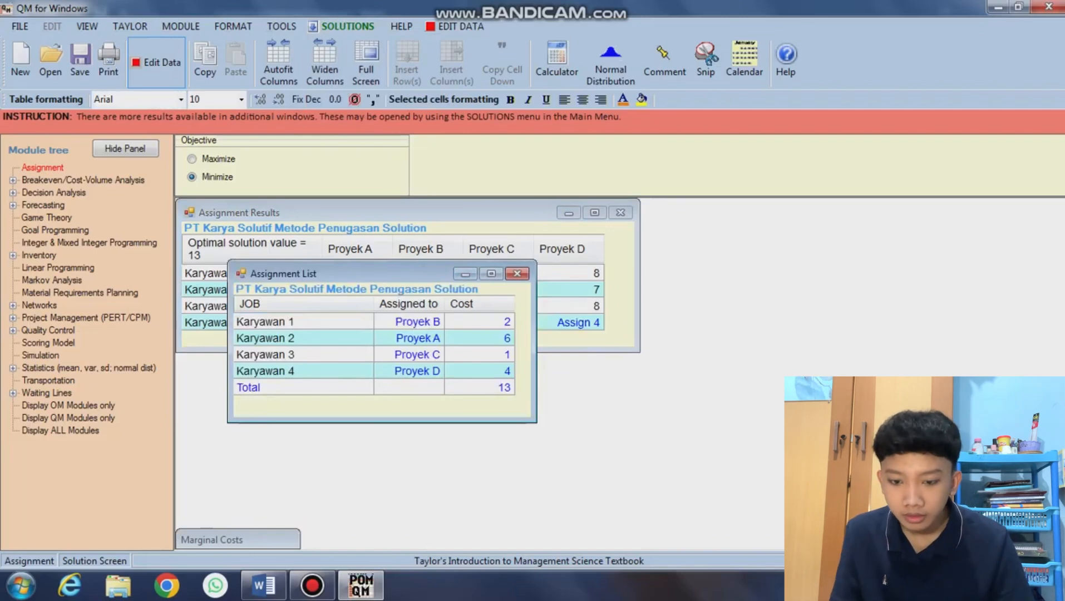
left_click_drag(289, 273, 709, 211)
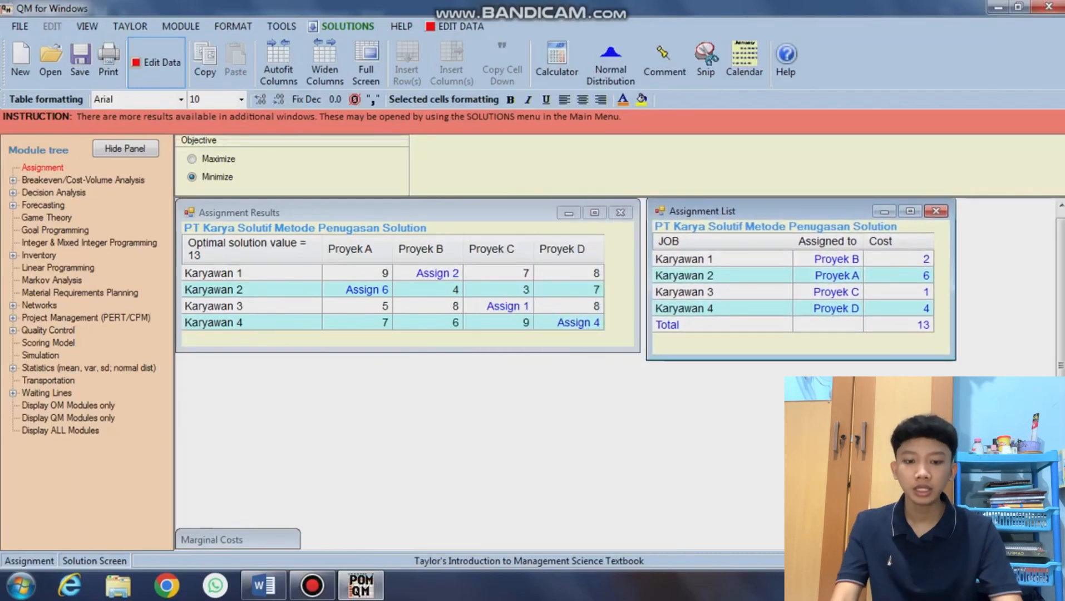